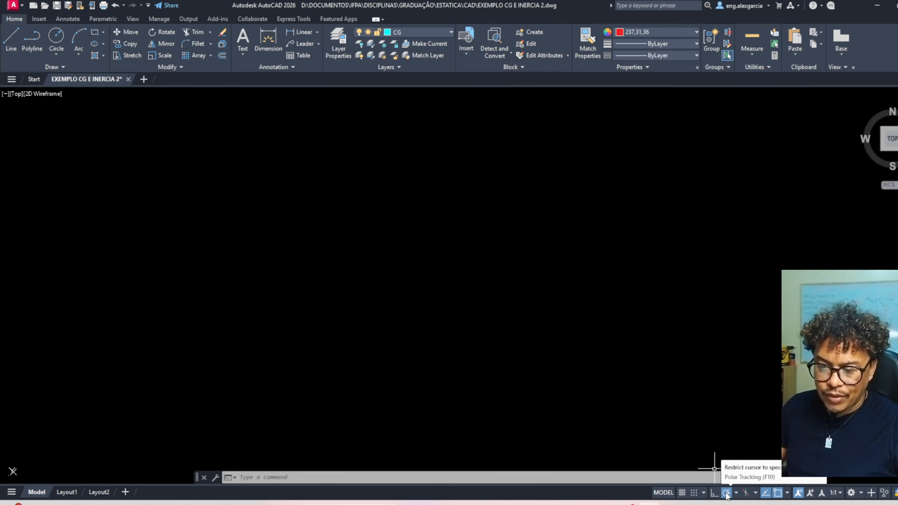
# Review the polar tracking and object snap settings, accept them, and save the drawing.
pyautogui.rightClick(727, 495)
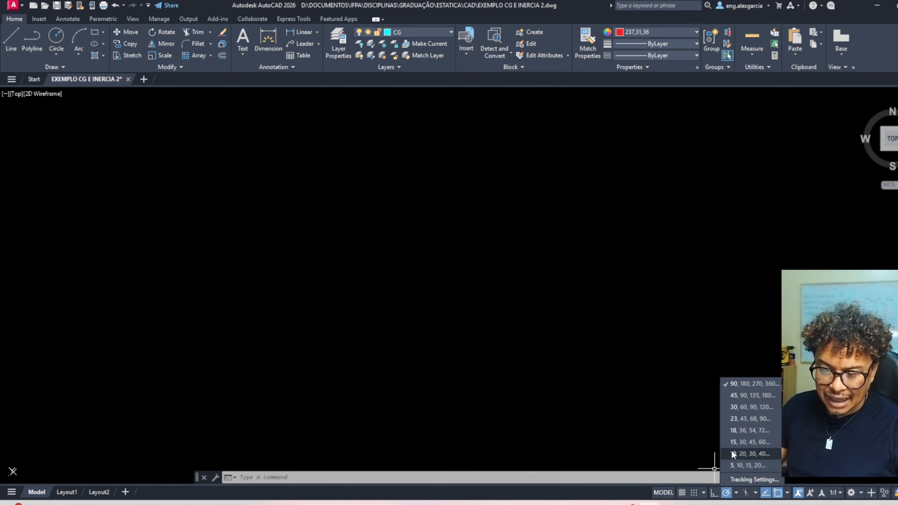
pyautogui.click(743, 480)
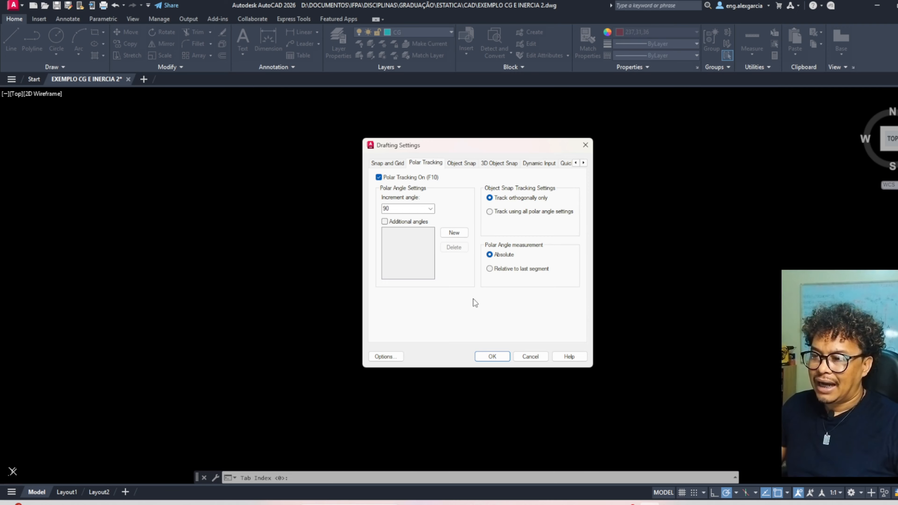
pyautogui.click(458, 164)
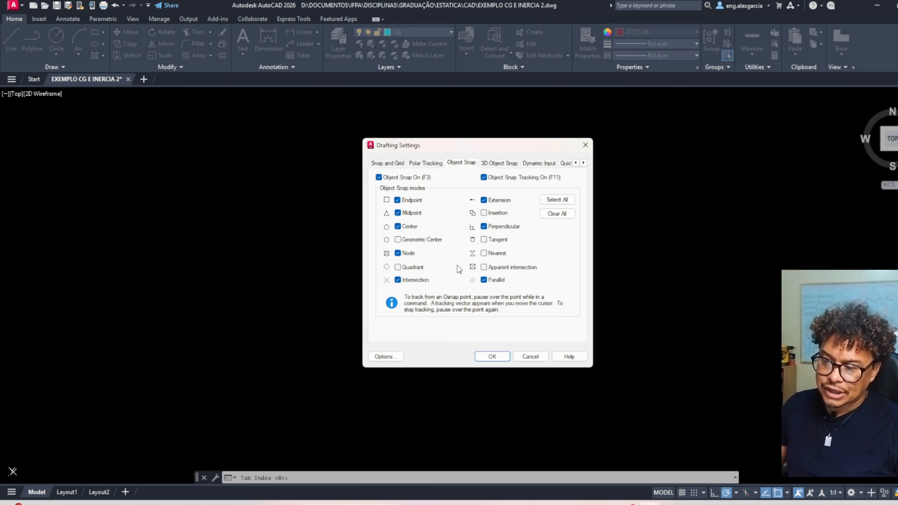
pyautogui.click(492, 357)
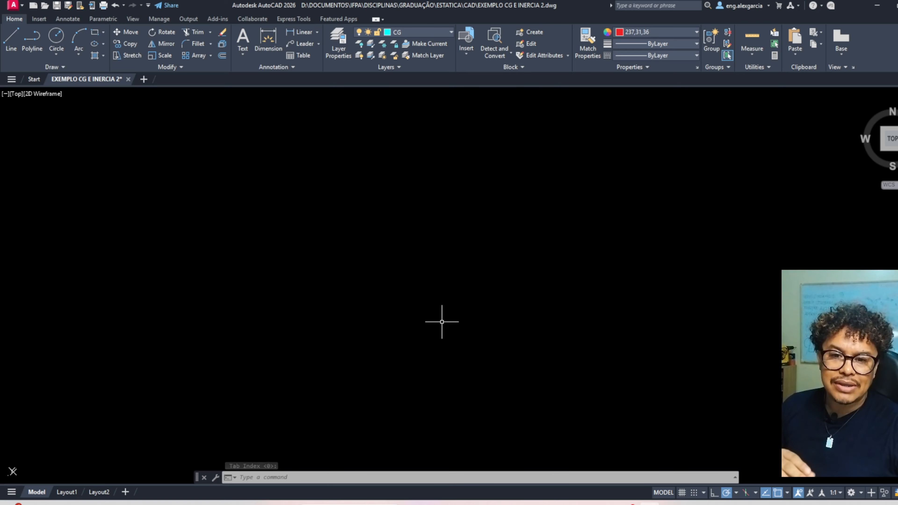
pyautogui.hotkey('ctrl', 's')
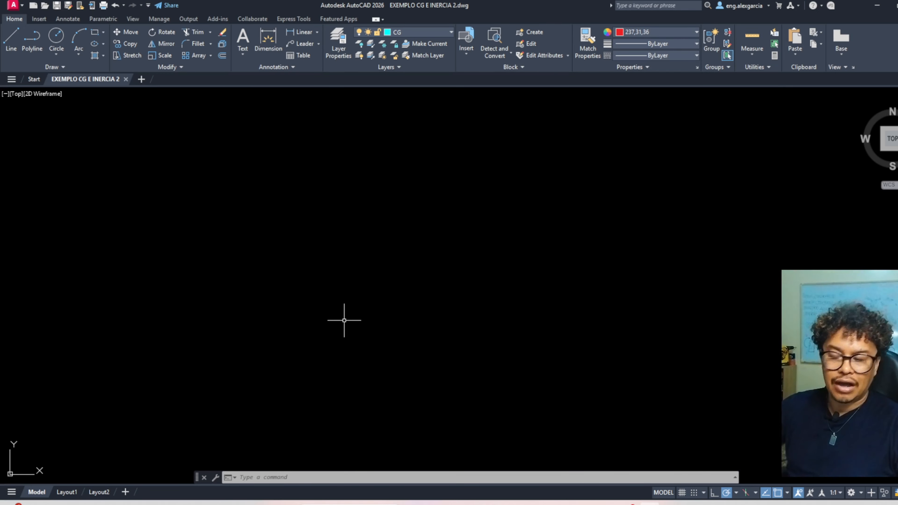
# Draw a vertical line about 26 units long upward from the origin (0,0).
pyautogui.write('L')
pyautogui.press('Return')
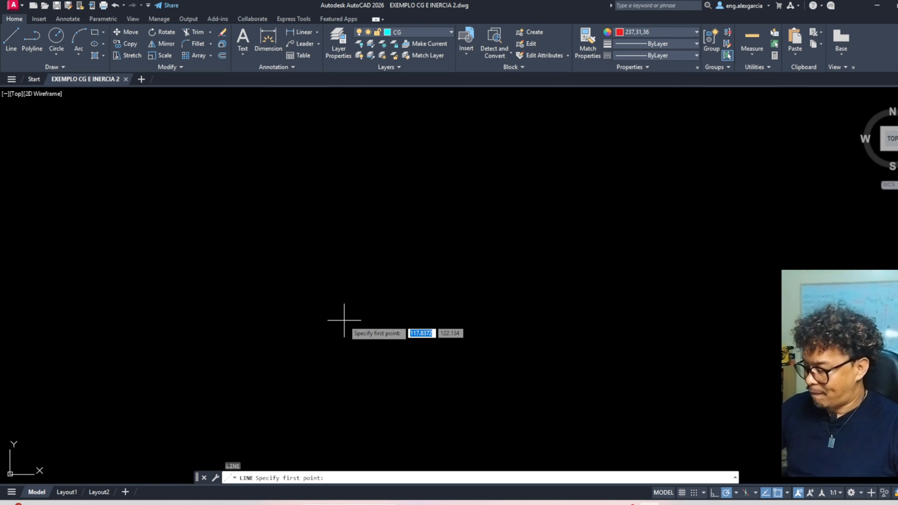
pyautogui.write('0')
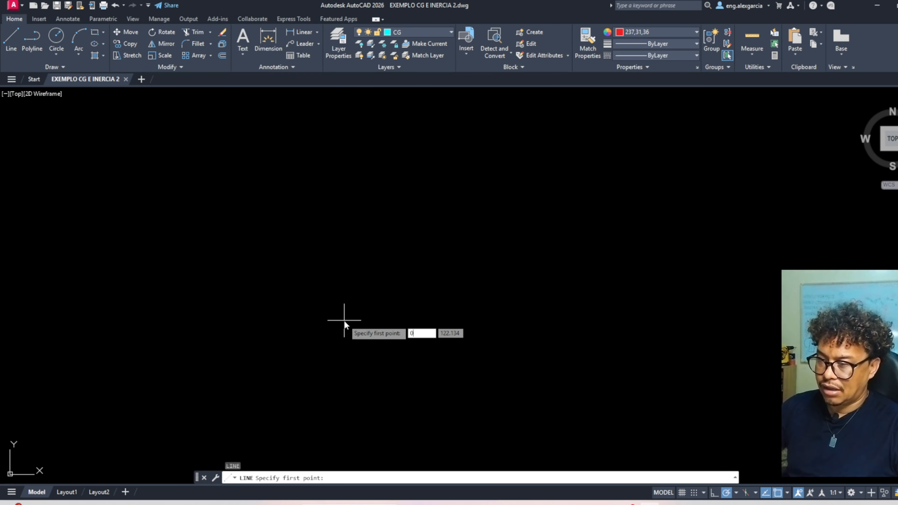
pyautogui.write(',0')
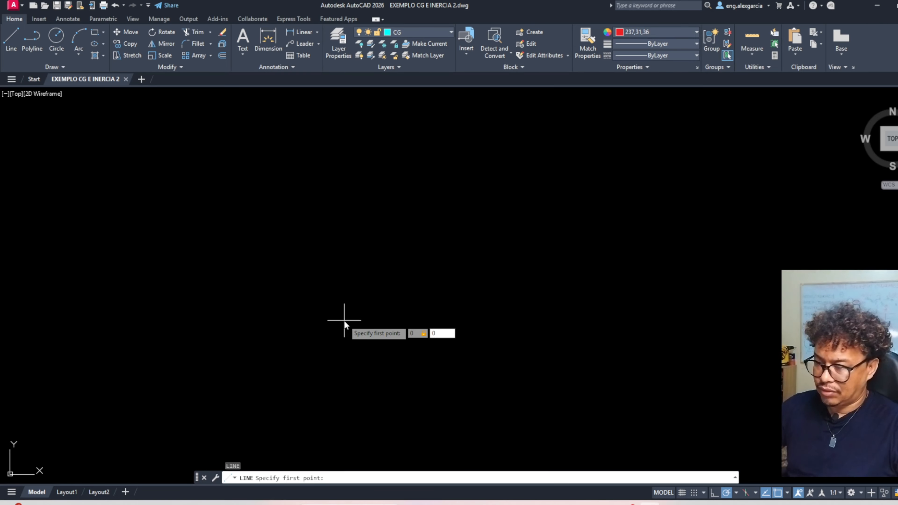
pyautogui.press('Return')
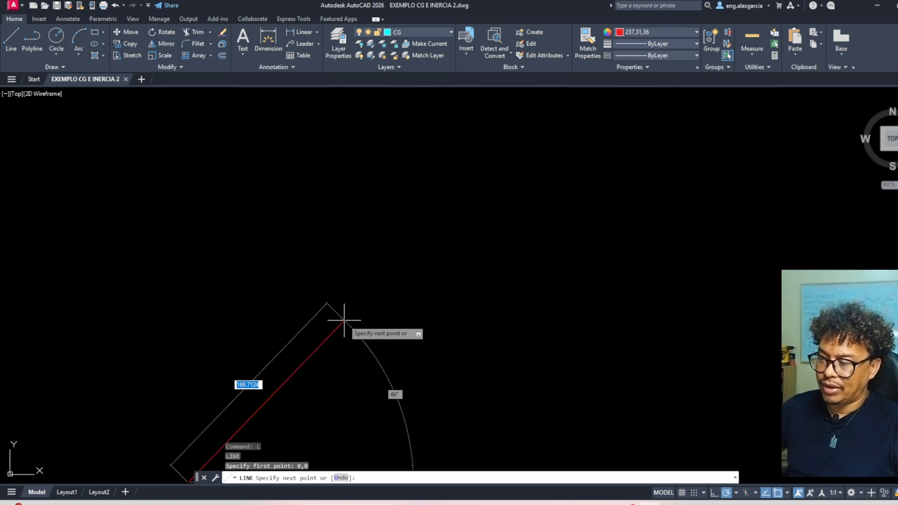
pyautogui.scroll(-10, 321, 301)
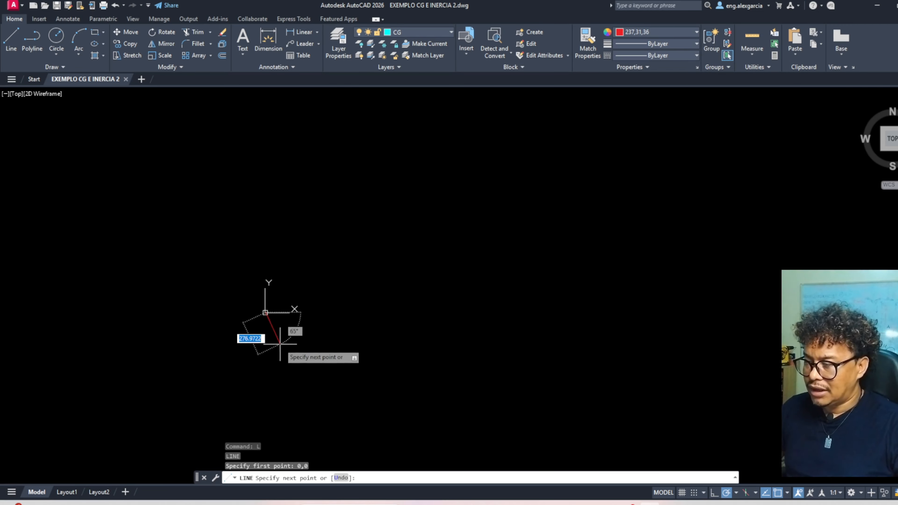
pyautogui.scroll(10, 280, 343)
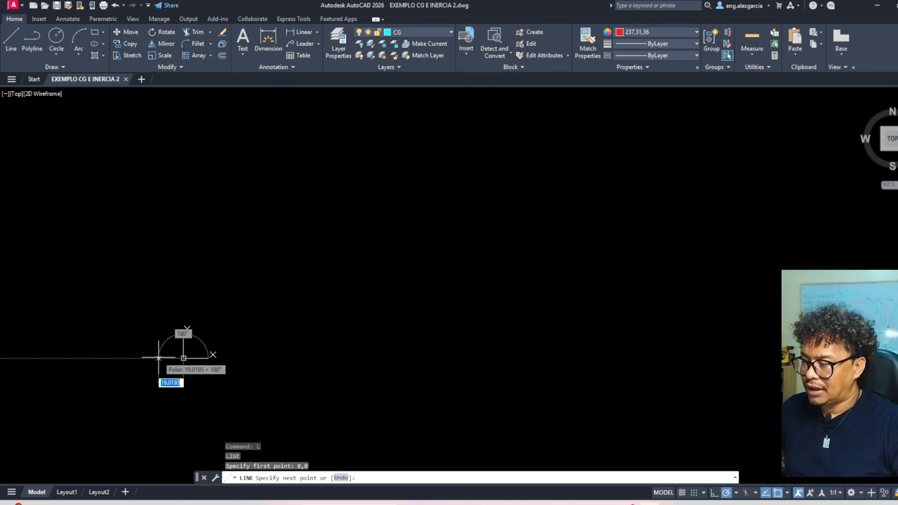
pyautogui.scroll(8, 212, 353)
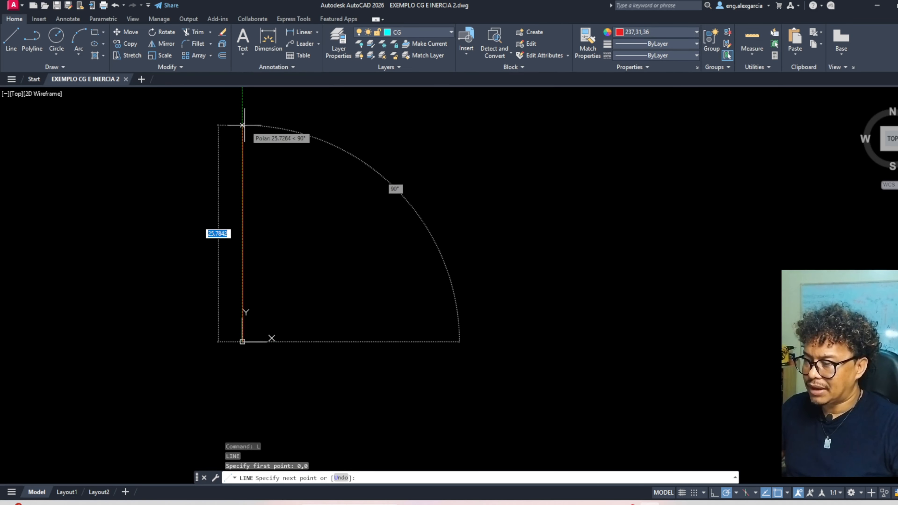
pyautogui.click(242, 124)
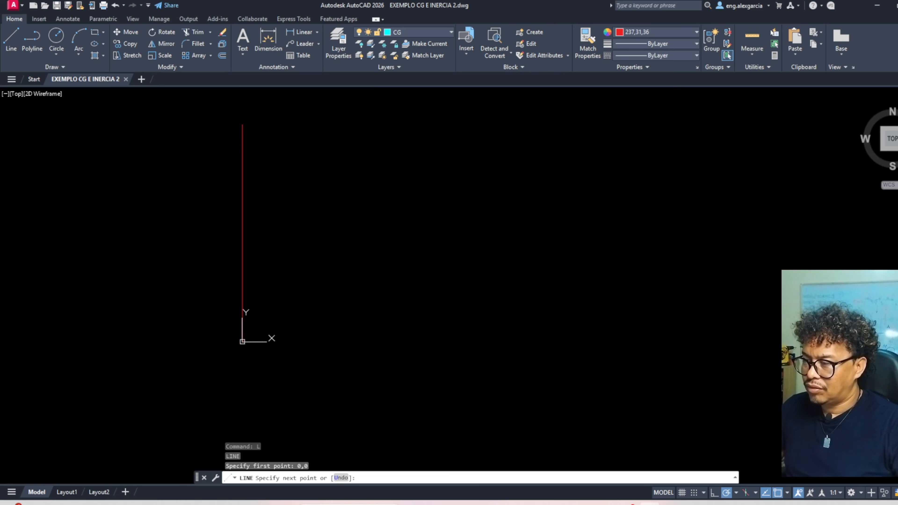
pyautogui.press('Return')
pyautogui.scroll(4, 230, 342)
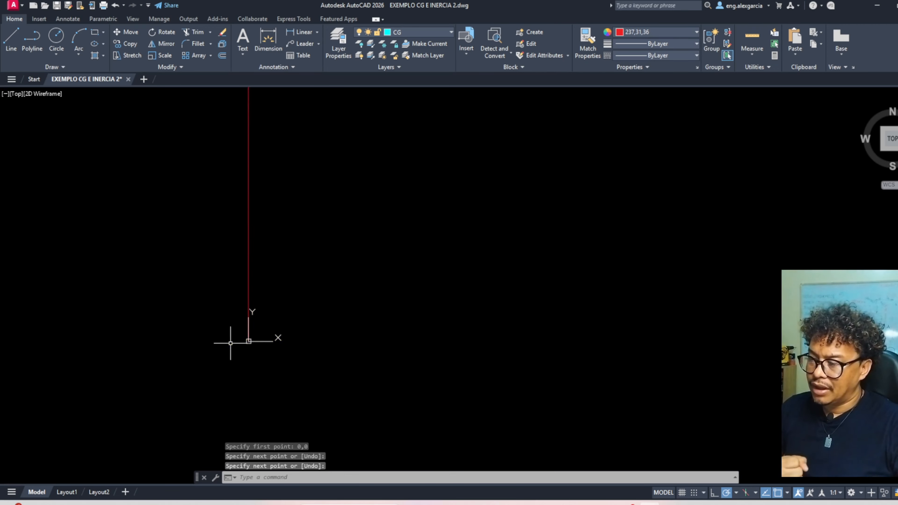
# Select the vertical line to examine its start point at the origin, and clear the selection.
pyautogui.click(327, 229)
pyautogui.click(196, 202)
pyautogui.scroll(3, 254, 360)
pyautogui.scroll(4, 256, 328)
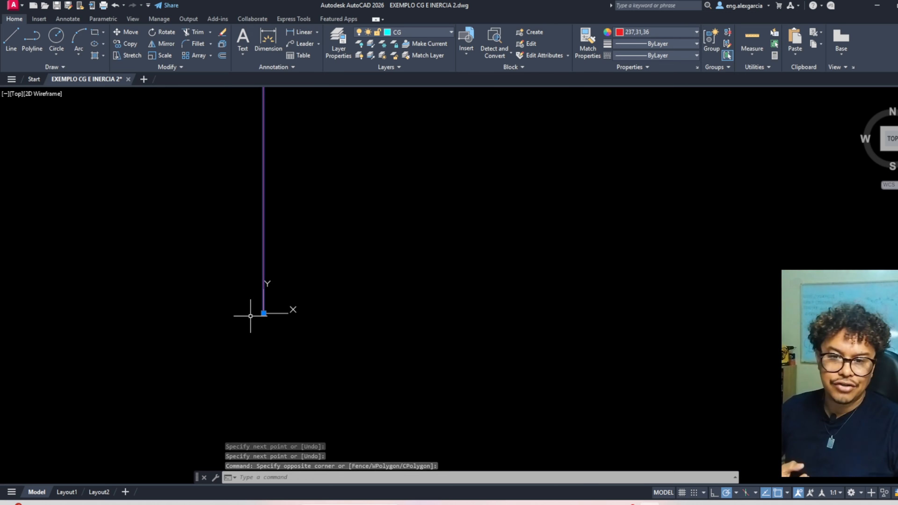
pyautogui.scroll(2, 255, 323)
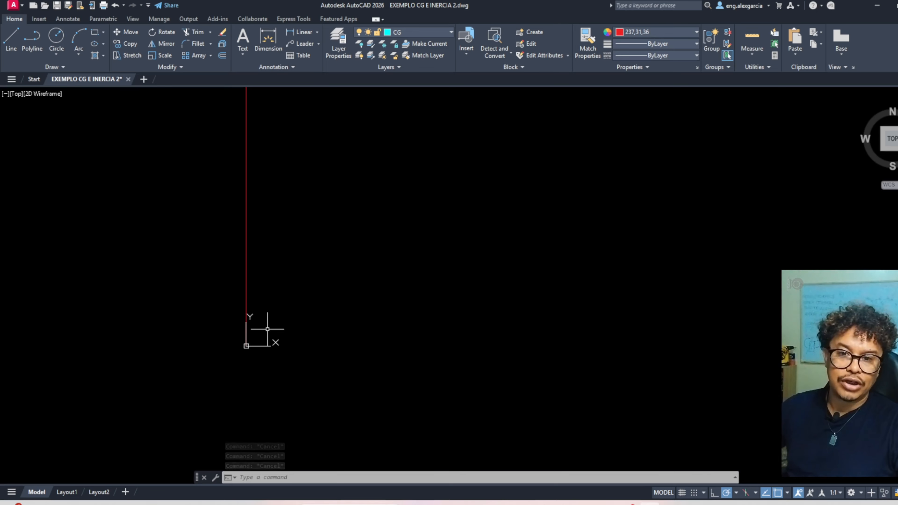
pyautogui.scroll(5, 275, 333)
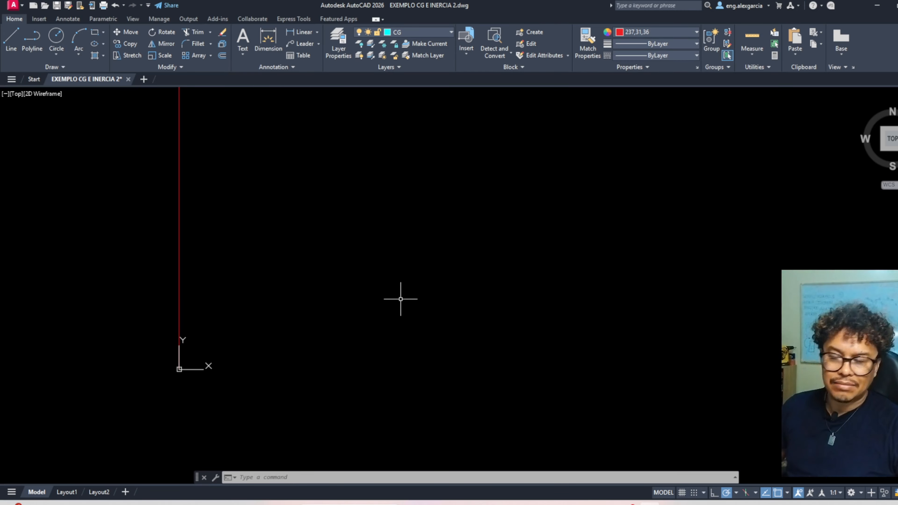
pyautogui.press('Escape')
pyautogui.press('Escape')
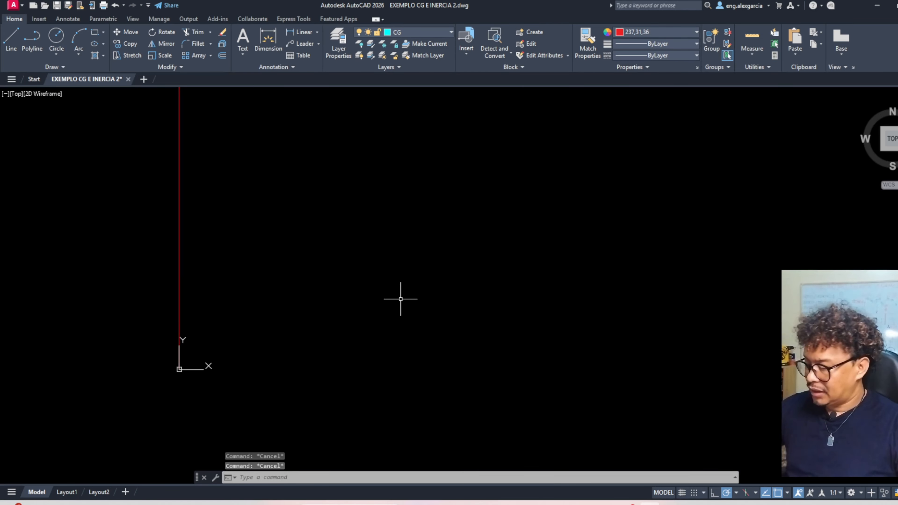
pyautogui.press('Escape')
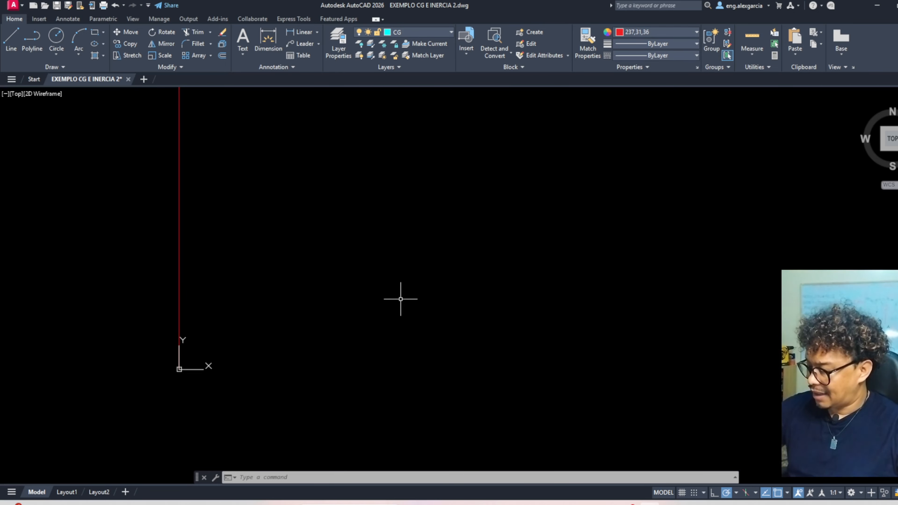
# Start a polyline near the origin with a 20-unit horizontal segment to the right and a 50-unit vertical segment upward.
pyautogui.write('pl')
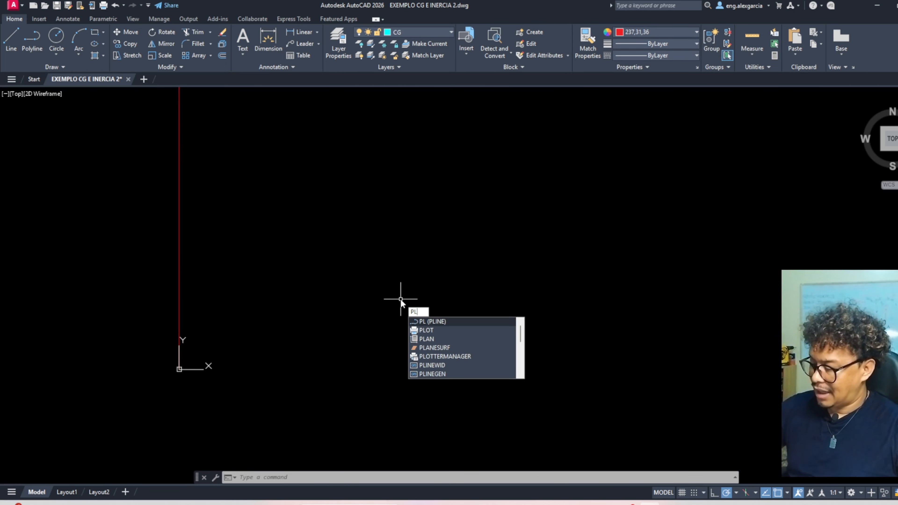
pyautogui.press('Return')
pyautogui.click(394, 299)
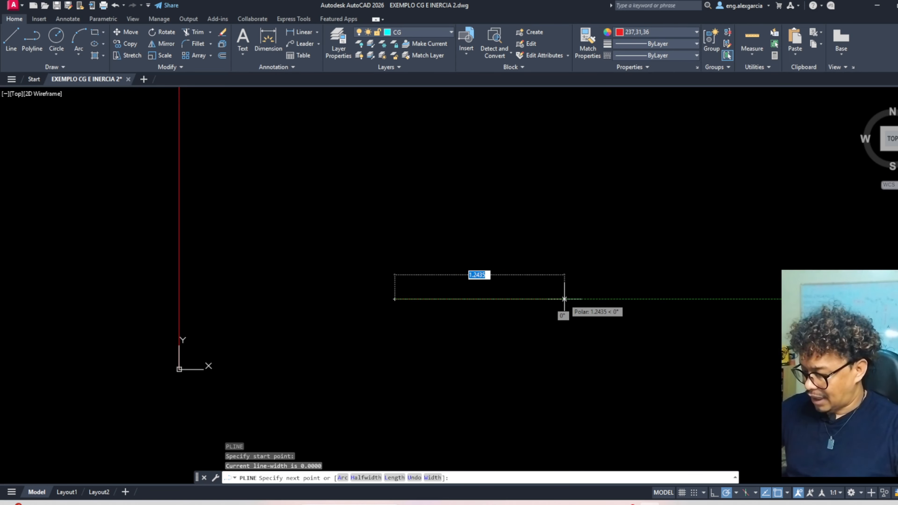
pyautogui.write('20')
pyautogui.press('Return')
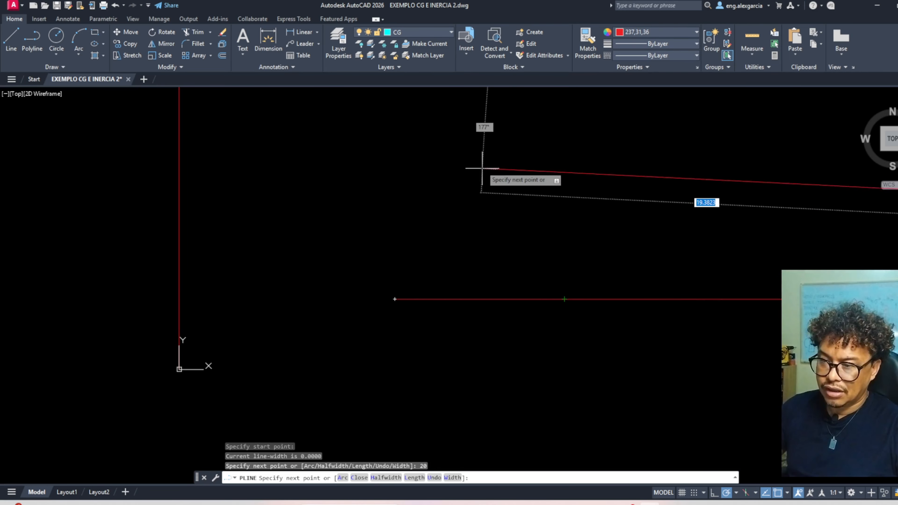
pyautogui.scroll(-5, 267, 311)
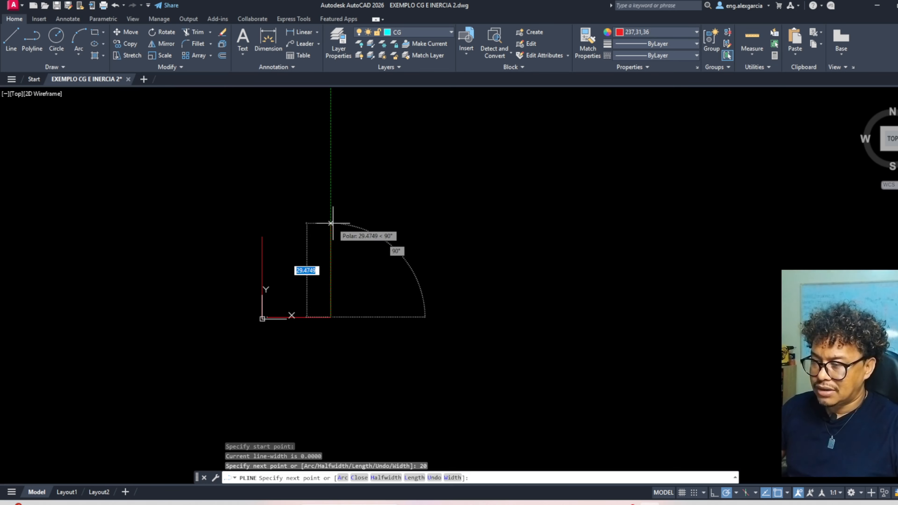
pyautogui.scroll(5, 331, 223)
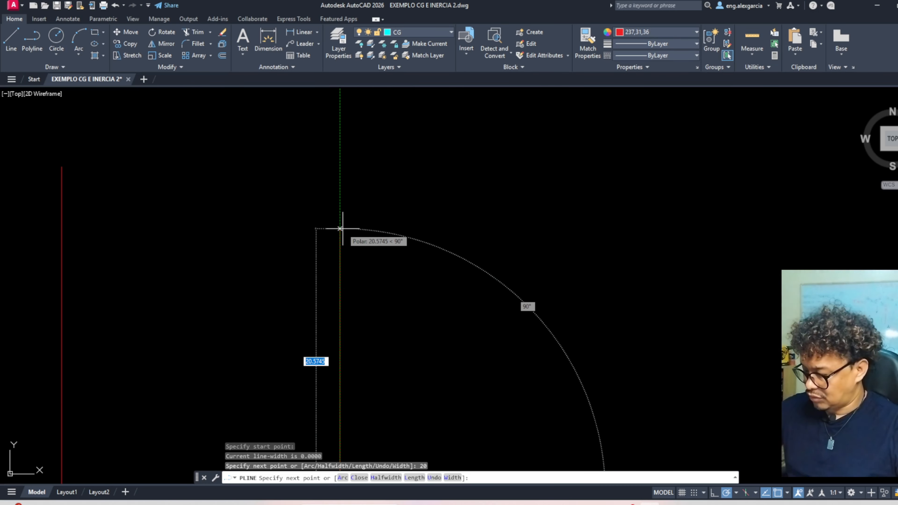
pyautogui.write('50')
pyautogui.press('Return')
# Add a 20-unit segment to the left and bring the polyline back to its start point, completing a 20 by 50 rectangle.
pyautogui.scroll(-5, 228, 235)
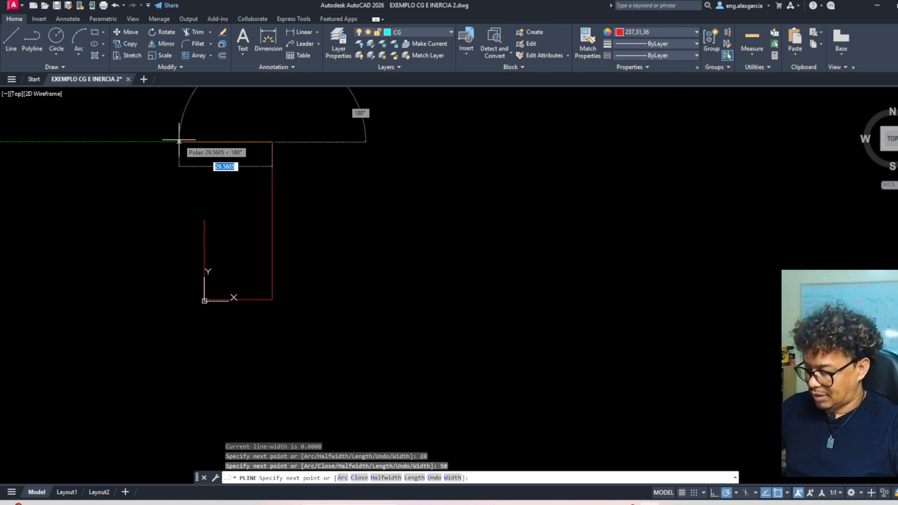
pyautogui.write('20')
pyautogui.press('Return')
pyautogui.scroll(8, 196, 293)
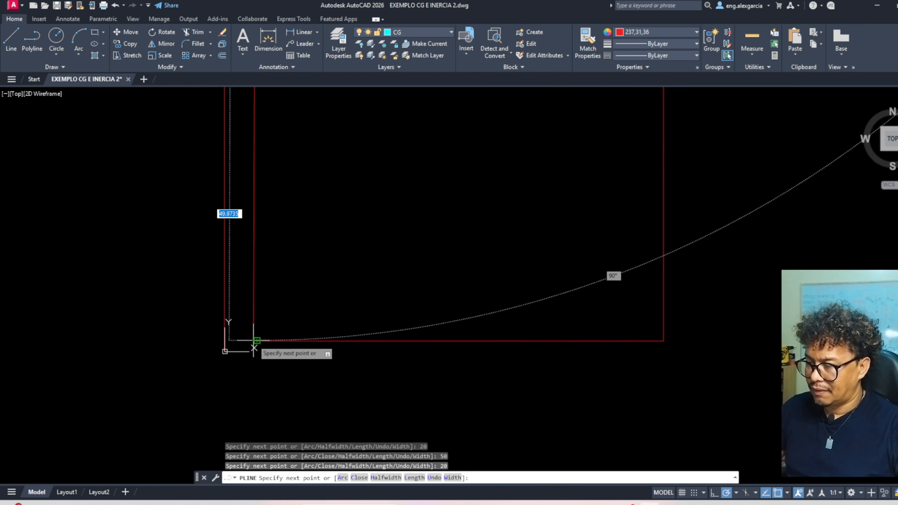
pyautogui.press('Return')
# Move the 20 by 50 rectangle to the right, clear of the vertical line at the origin.
pyautogui.scroll(-6, 313, 342)
pyautogui.click(366, 359)
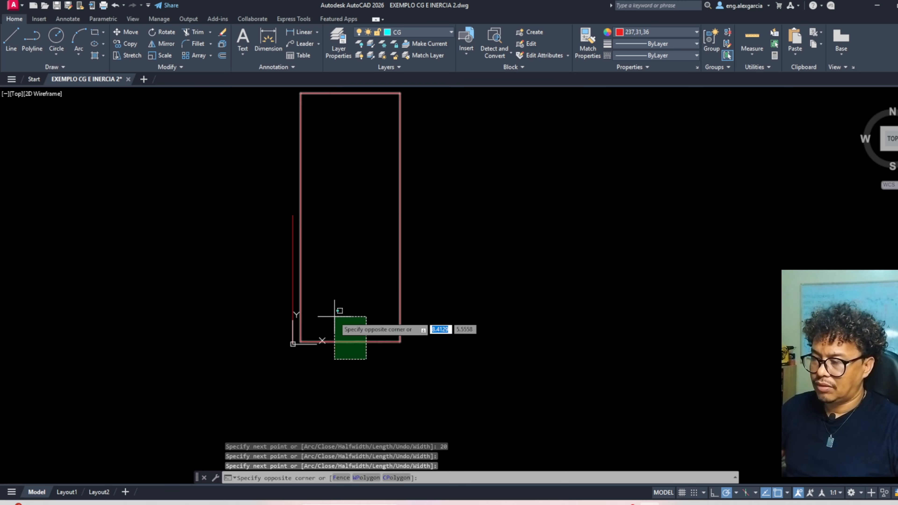
pyautogui.click(334, 316)
pyautogui.write('M')
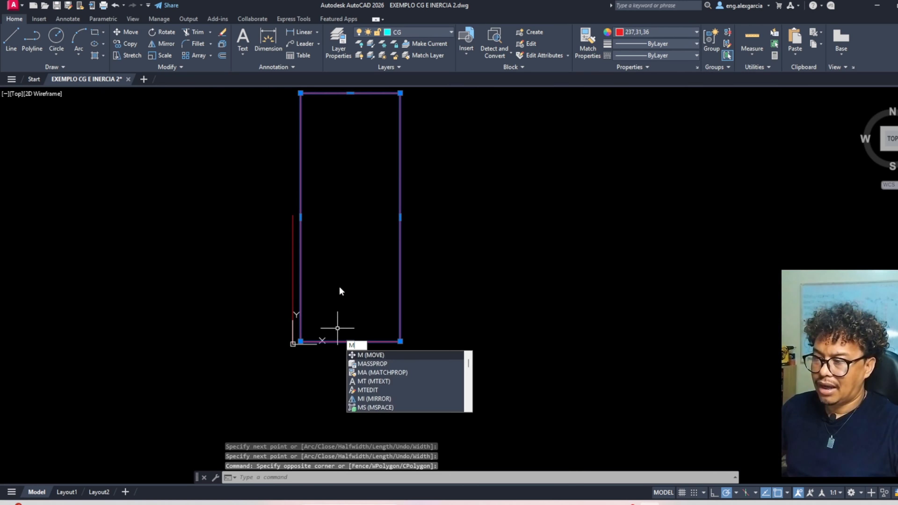
pyautogui.press('Return')
pyautogui.click(351, 261)
pyautogui.click(447, 254)
pyautogui.scroll(-6, 378, 304)
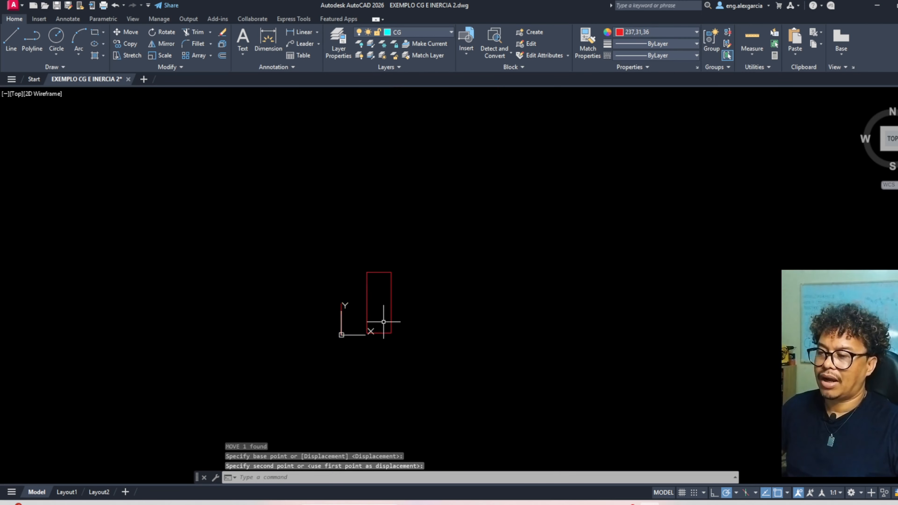
pyautogui.scroll(6, 383, 322)
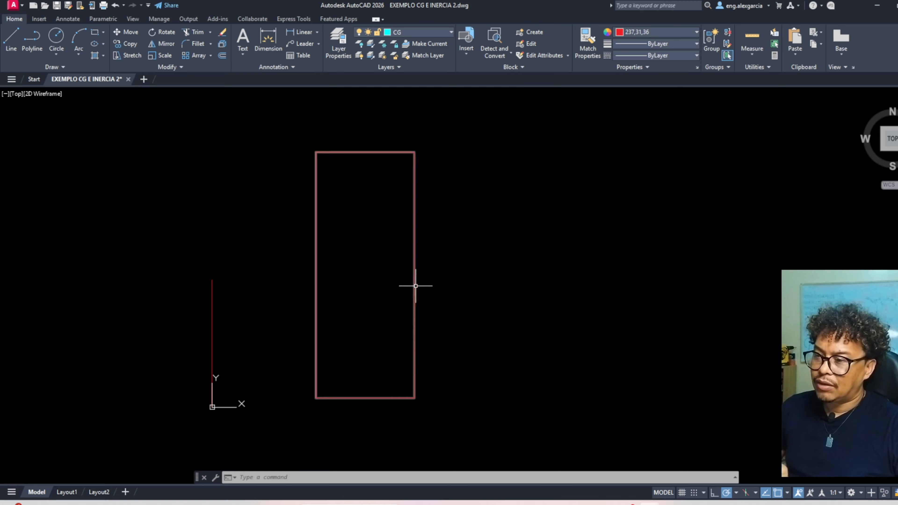
# Select the rectangle to examine it as a single polyline object, and clear the selection.
pyautogui.click(429, 294)
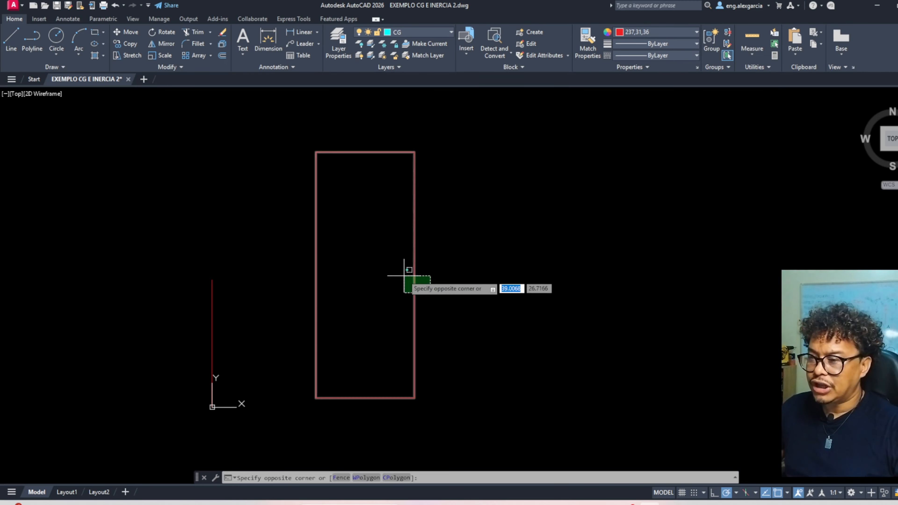
pyautogui.click(402, 275)
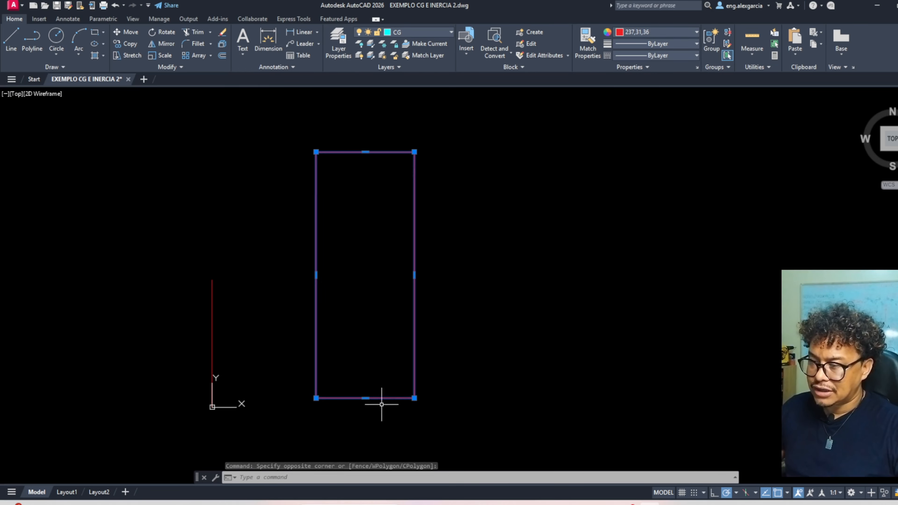
pyautogui.press('Escape')
pyautogui.press('Escape')
pyautogui.press('Escape')
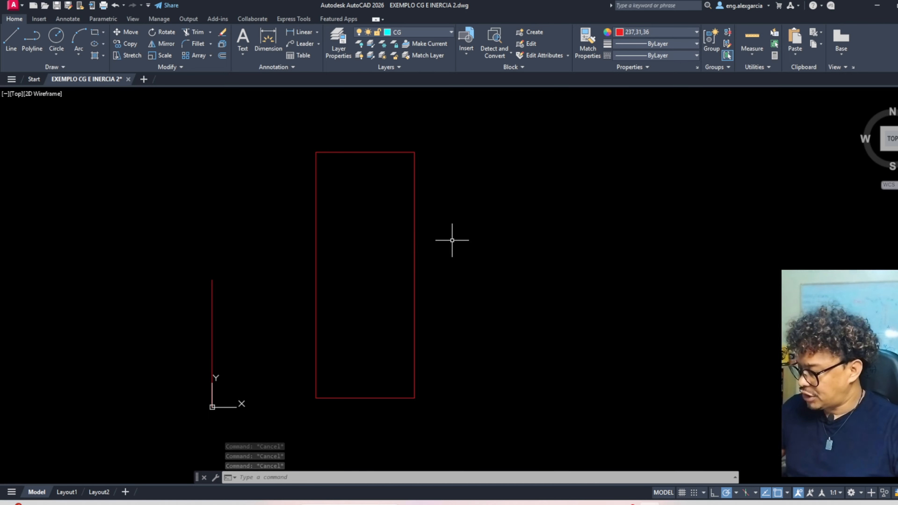
# Start a second rectangle right of the existing one with lines: 20 units to the right, then 50 units downward.
pyautogui.write('l')
pyautogui.press('Return')
pyautogui.scroll(-4, 445, 237)
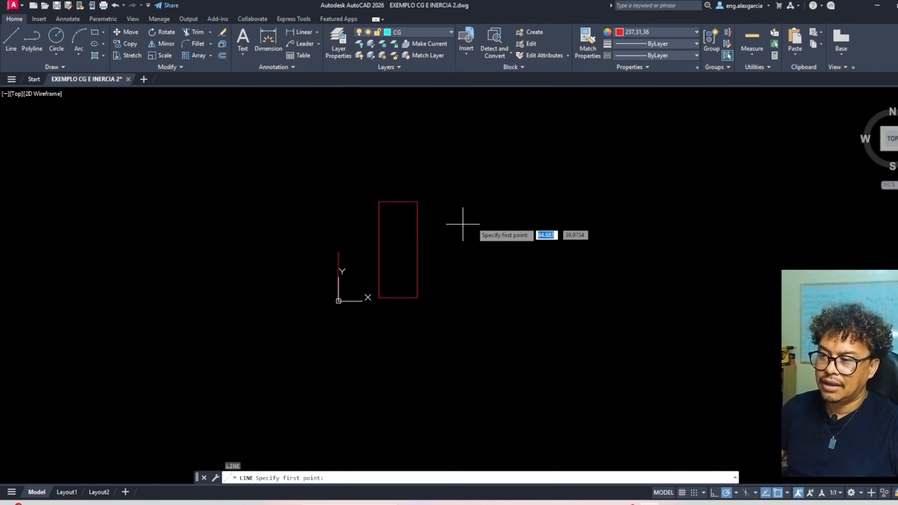
pyautogui.scroll(4, 480, 212)
pyautogui.click(396, 204)
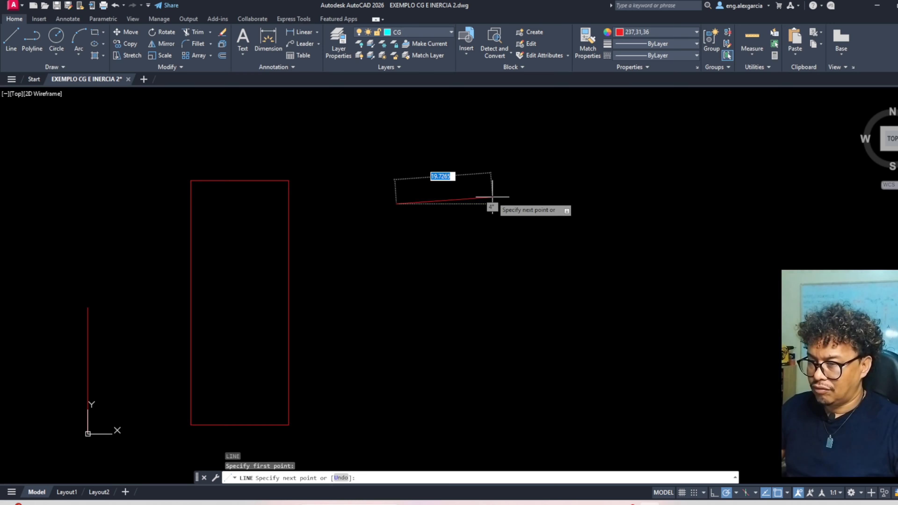
pyautogui.write('20')
pyautogui.press('Return')
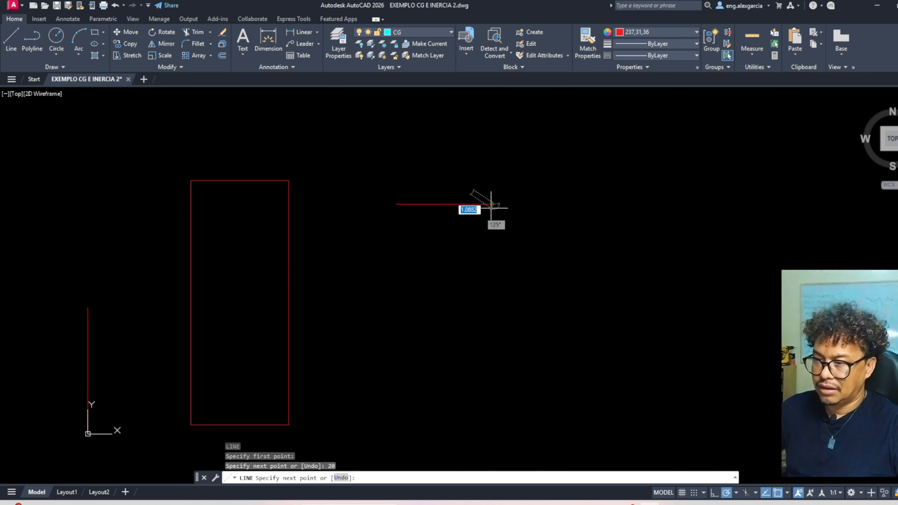
pyautogui.scroll(-2, 459, 229)
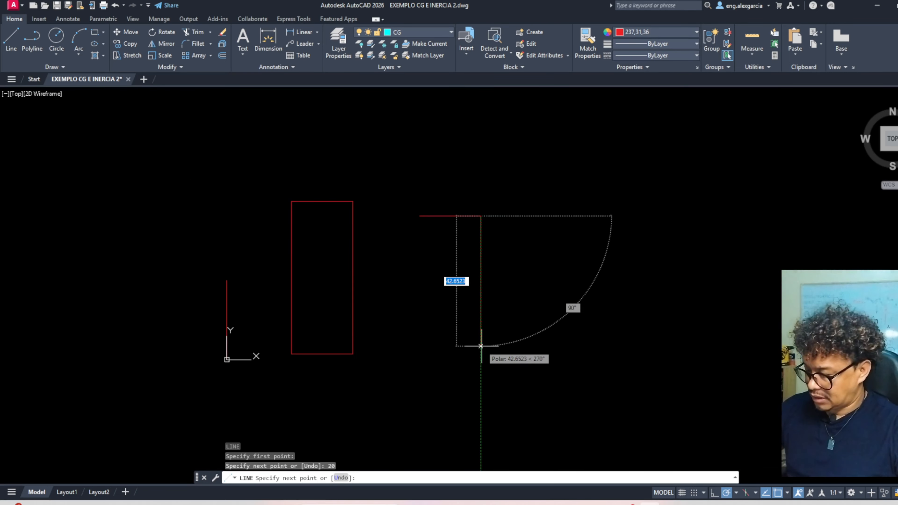
pyautogui.write('50')
pyautogui.press('Return')
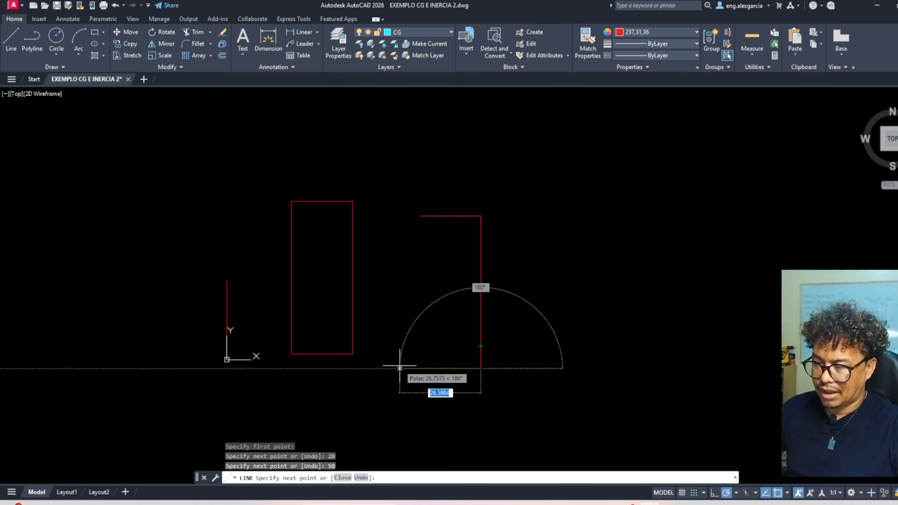
# Add a 20-unit line to the left and close the outline back at its start point.
pyautogui.write('20')
pyautogui.press('Return')
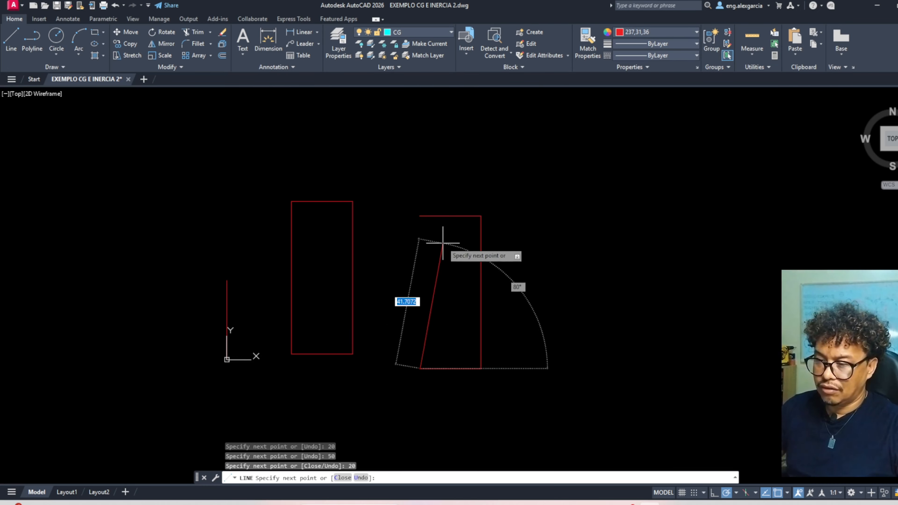
pyautogui.click(420, 216)
pyautogui.press('Return')
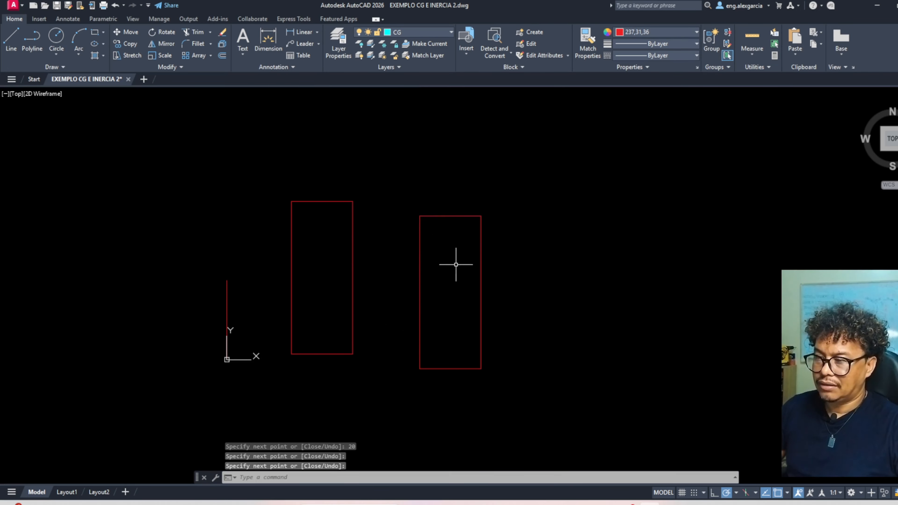
# Select each side of the line-drawn rectangle in turn to examine whether they are separate objects, clearing the selection each time.
pyautogui.scroll(2, 466, 265)
pyautogui.click(499, 279)
pyautogui.click(470, 265)
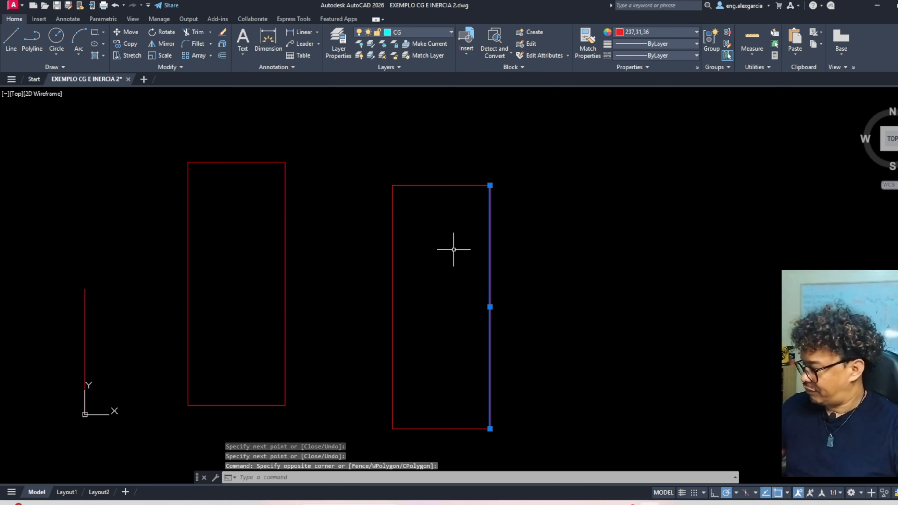
pyautogui.scroll(-2, 453, 230)
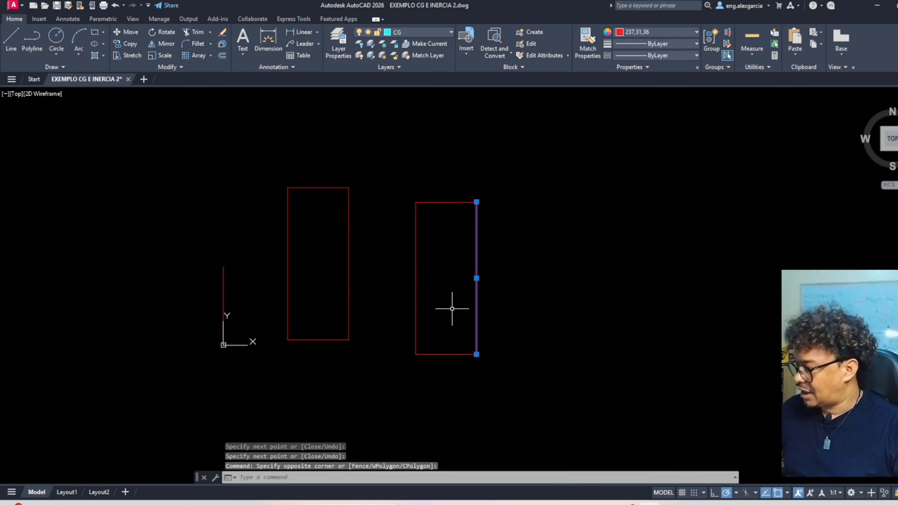
pyautogui.press('Escape')
pyautogui.click(451, 224)
pyautogui.click(444, 189)
pyautogui.press('Escape')
pyautogui.click(441, 287)
pyautogui.click(402, 269)
pyautogui.press('Escape')
pyautogui.click(454, 374)
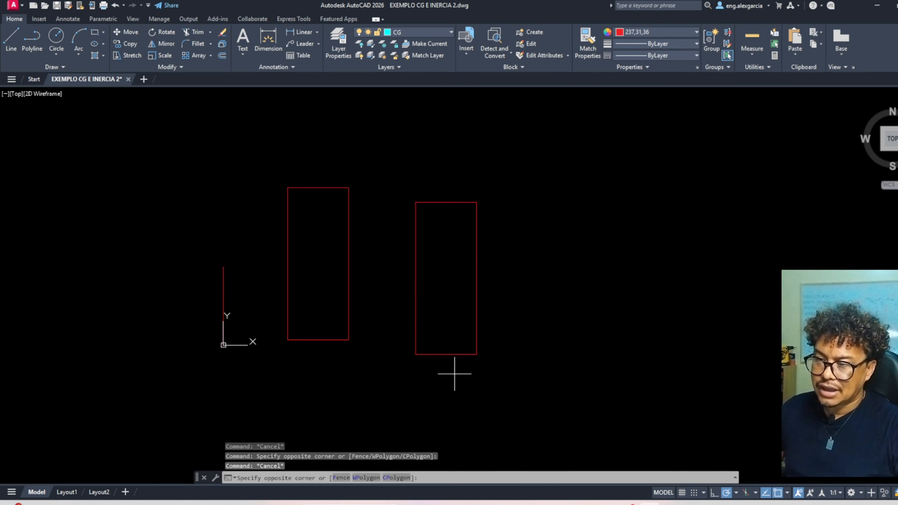
pyautogui.click(444, 327)
pyautogui.press('Escape')
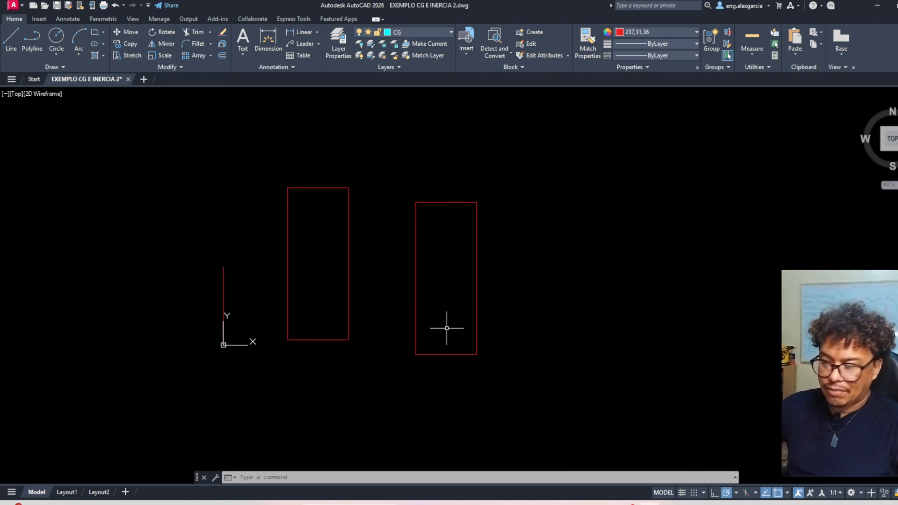
# Join the four lines of the second rectangle into one polyline.
pyautogui.write('JO')
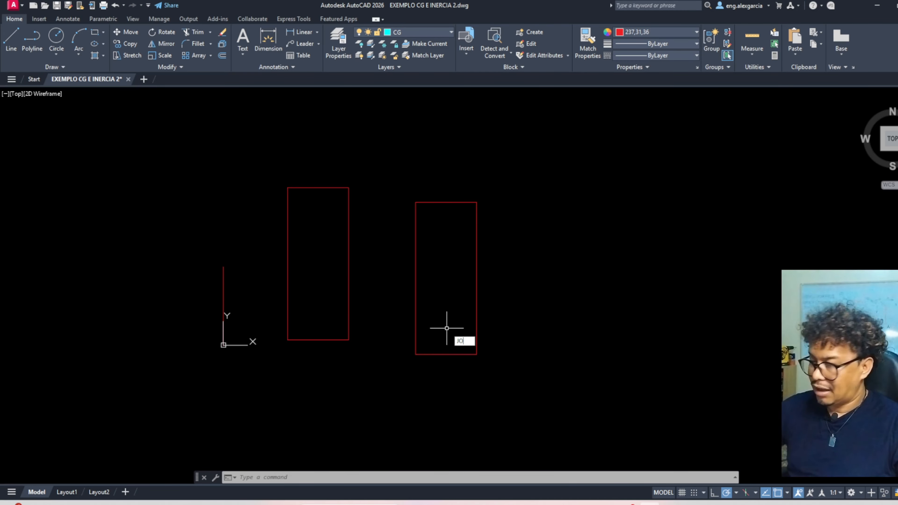
pyautogui.write('IN')
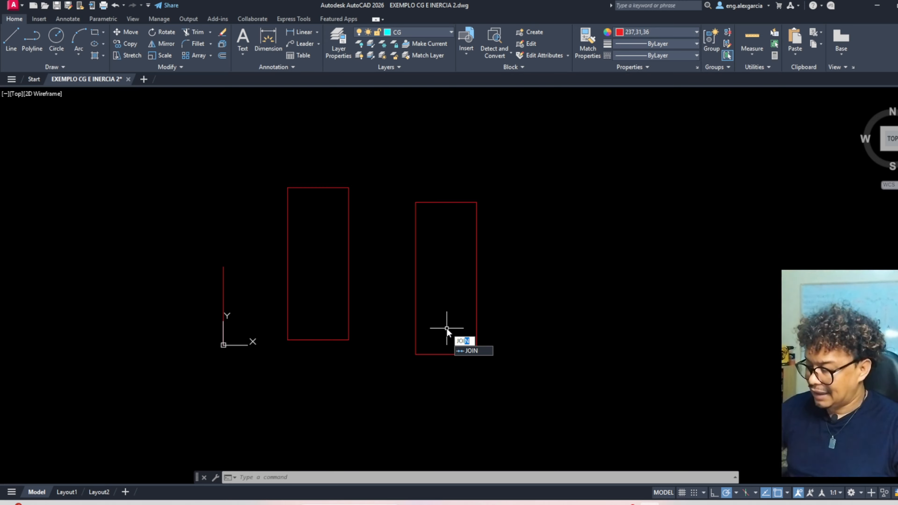
pyautogui.press('Return')
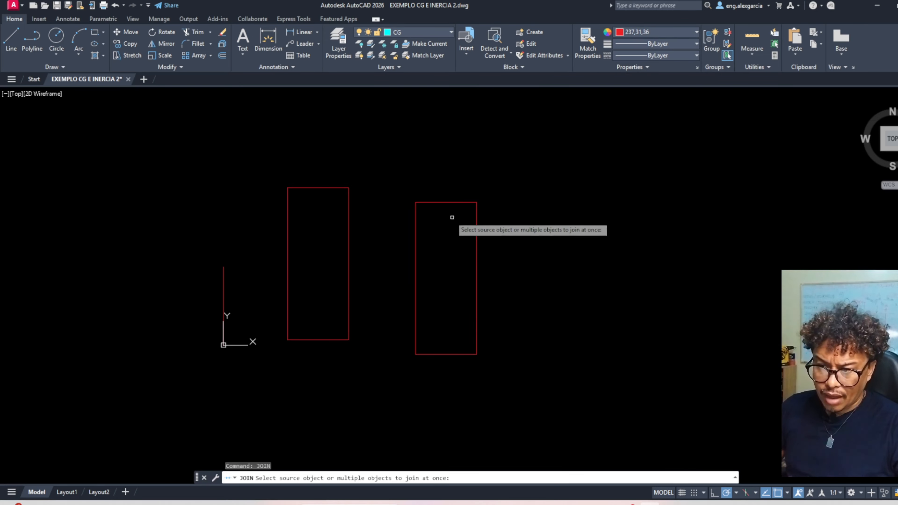
pyautogui.click(477, 211)
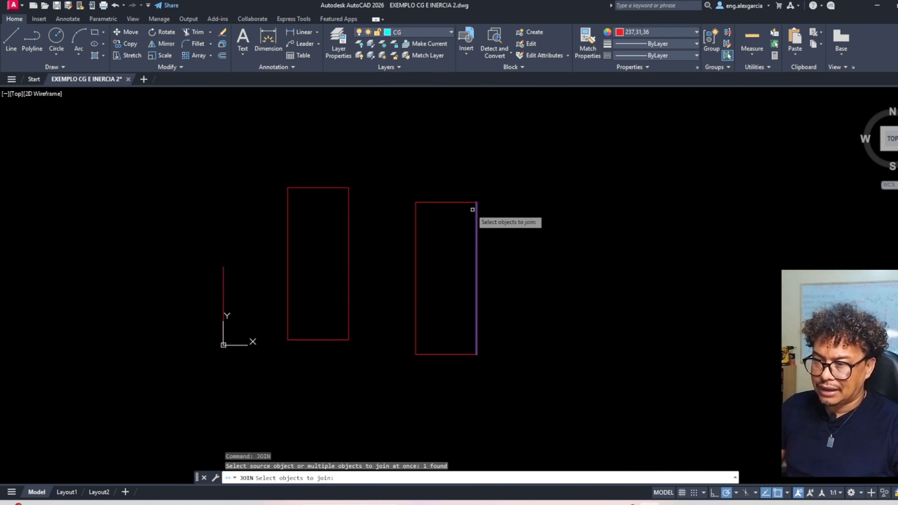
pyautogui.click(459, 201)
pyautogui.click(422, 258)
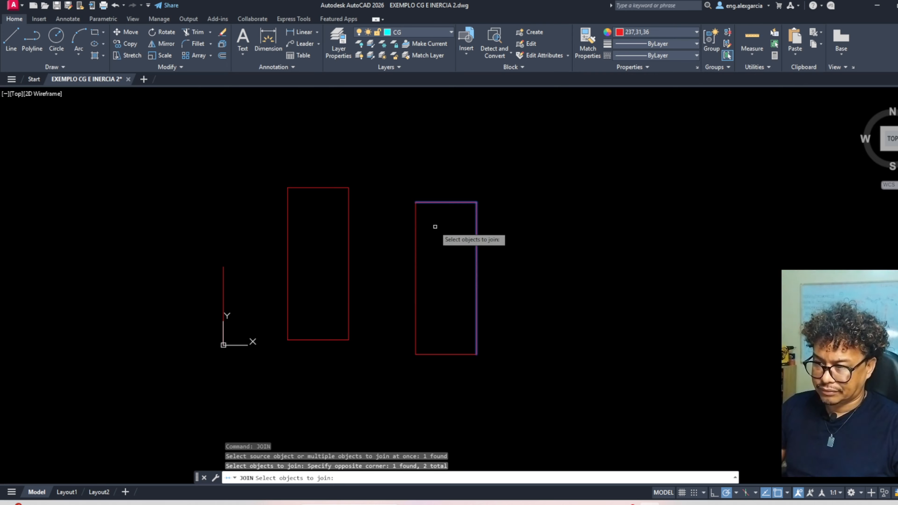
pyautogui.click(417, 259)
pyautogui.scroll(3, 455, 382)
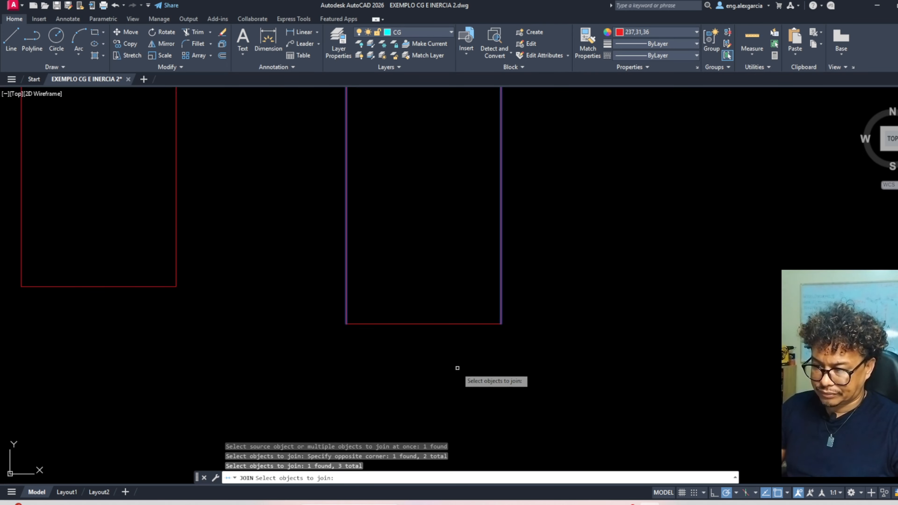
pyautogui.click(455, 323)
pyautogui.press('Return')
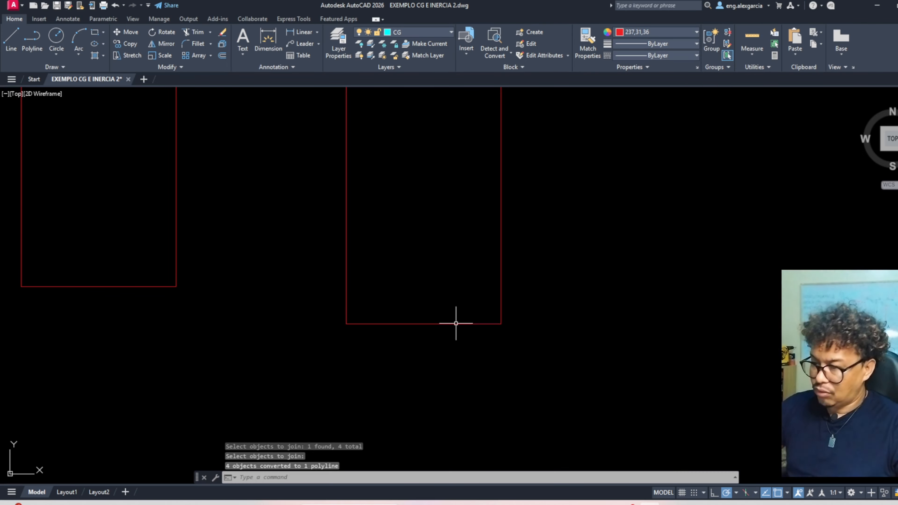
# Select the joined rectangle from different sides to examine it as a single object, and clear the selection.
pyautogui.scroll(-4, 457, 325)
pyautogui.click(501, 266)
pyautogui.click(461, 253)
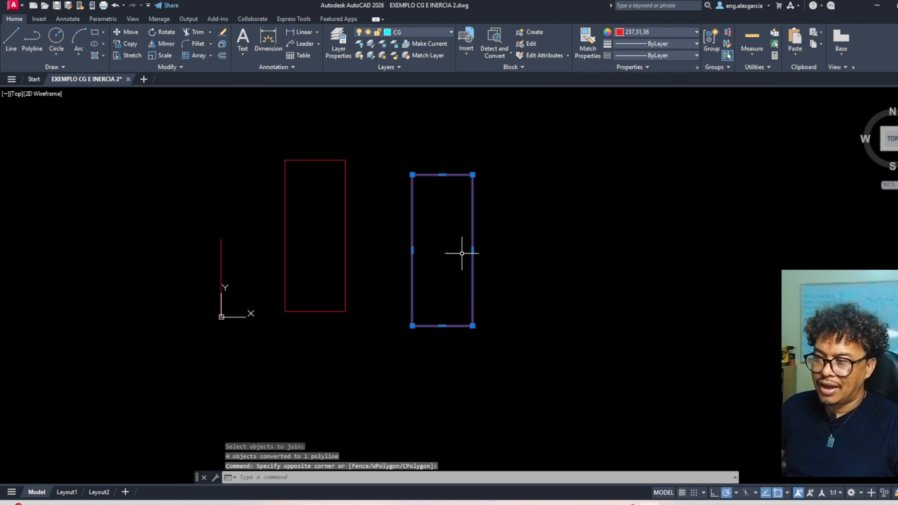
pyautogui.press('Escape')
pyautogui.press('Escape')
pyautogui.press('Escape')
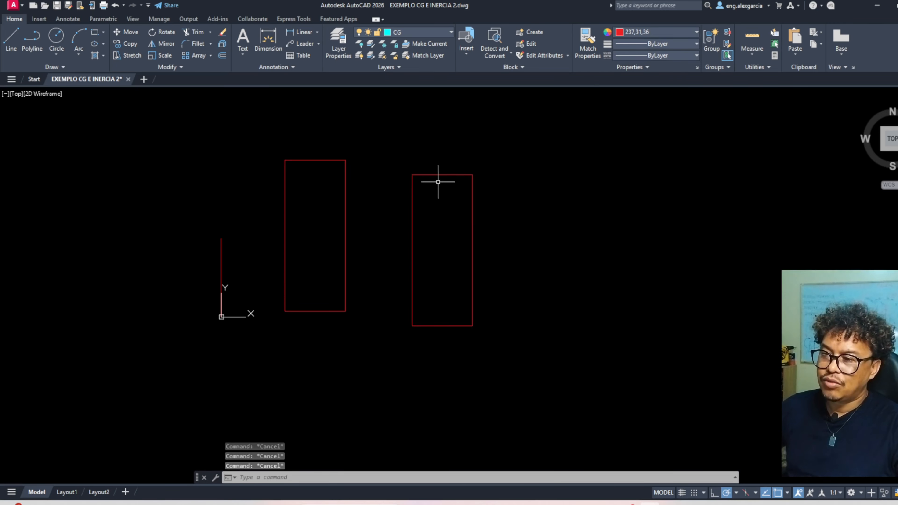
pyautogui.click(433, 233)
pyautogui.click(414, 228)
pyautogui.press('Escape')
pyautogui.click(447, 192)
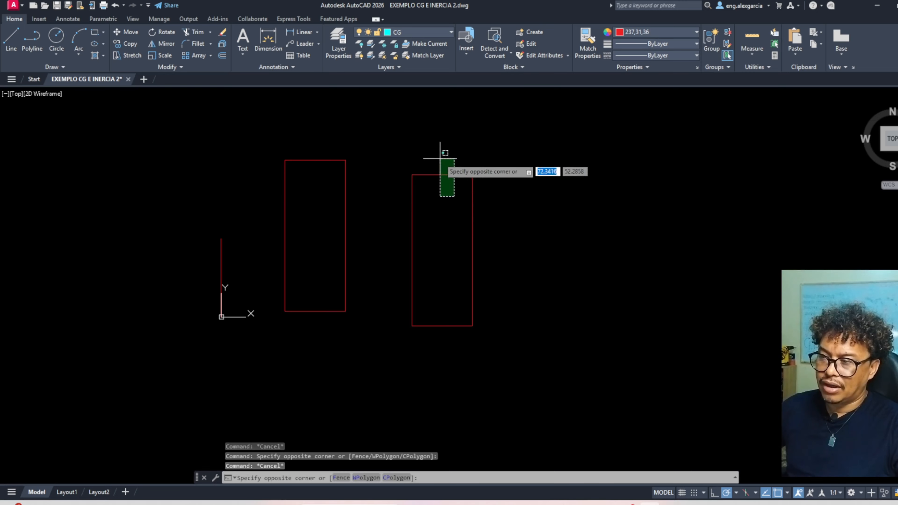
pyautogui.click(410, 187)
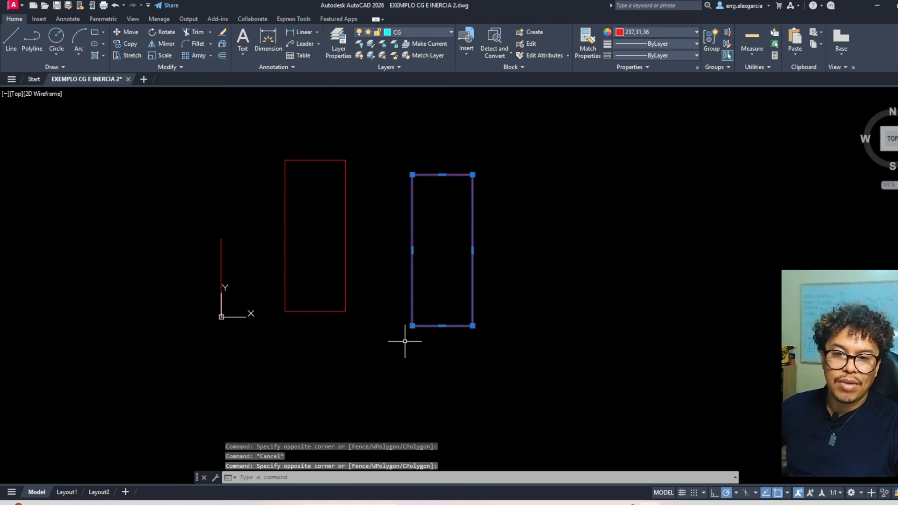
pyautogui.press('Escape')
# Erase the joined rectangle, the one farther from the origin.
pyautogui.click(415, 278)
pyautogui.click(397, 270)
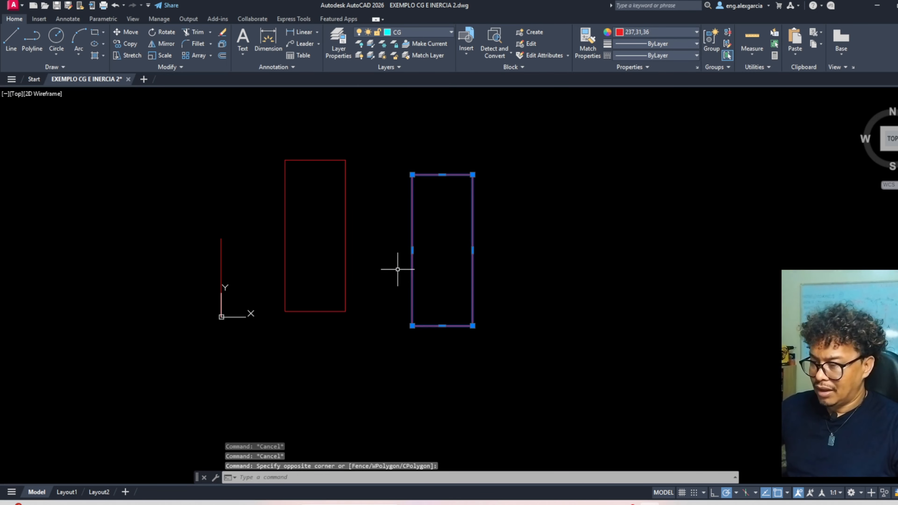
pyautogui.write('E')
pyautogui.press('Return')
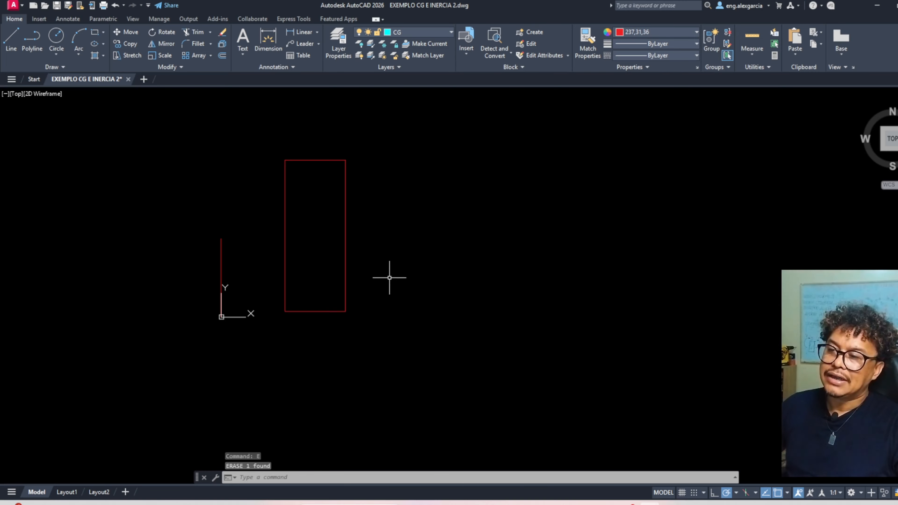
# Convert the remaining 20 by 50 rectangle into a region.
pyautogui.moveTo(324, 274); pyautogui.dragTo(354, 287, button='middle')
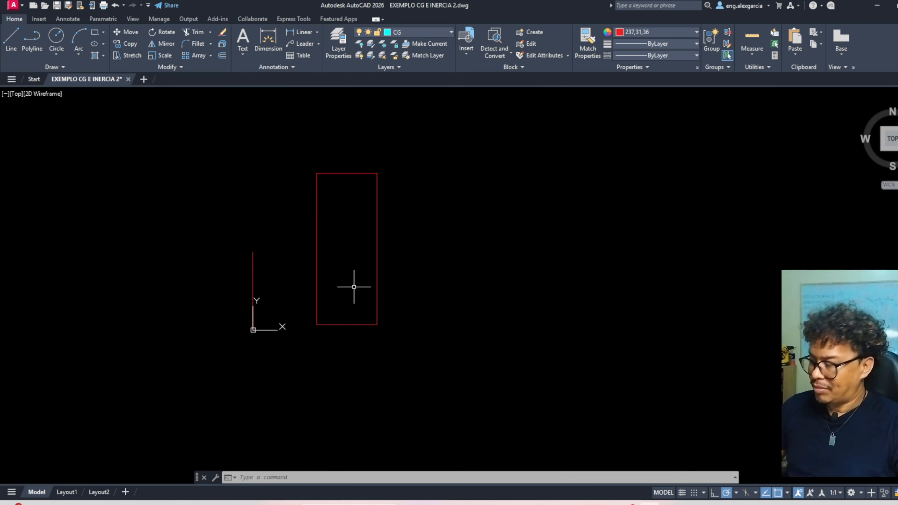
pyautogui.press('Escape')
pyautogui.press('Escape')
pyautogui.press('Escape')
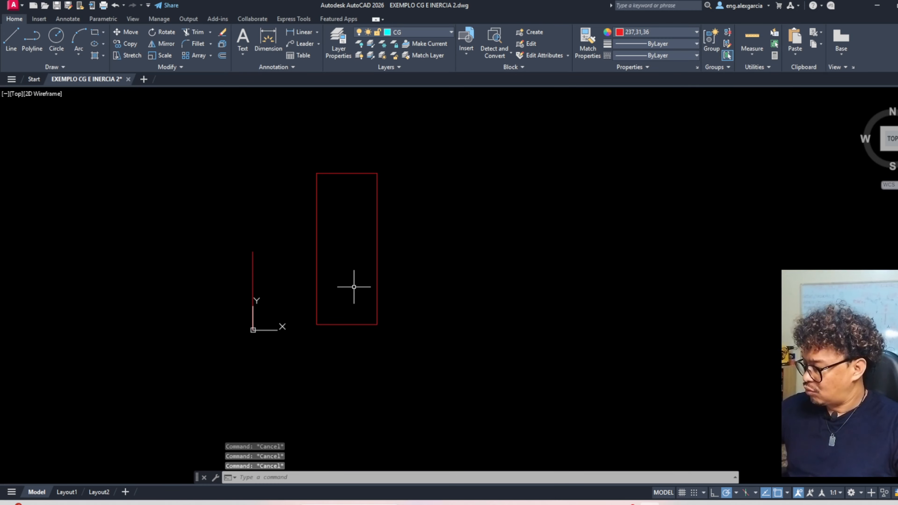
pyautogui.write('R')
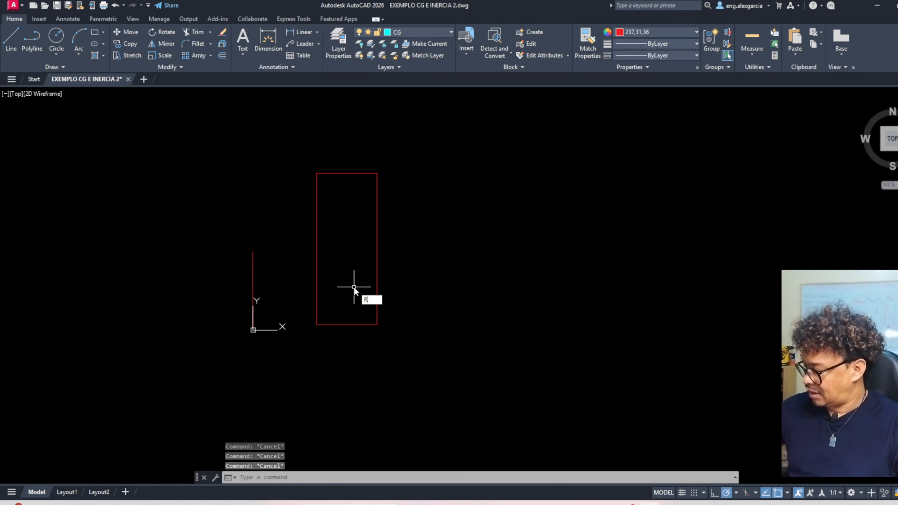
pyautogui.write('EG')
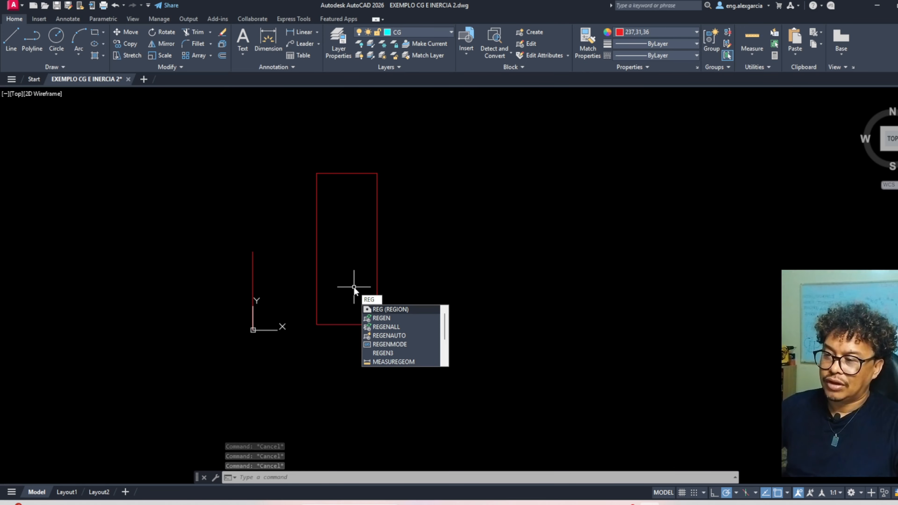
pyautogui.press('Return')
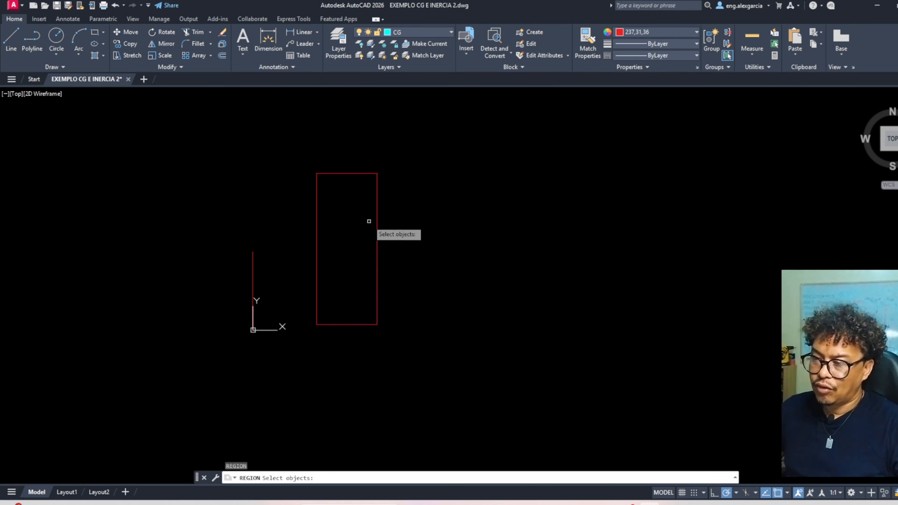
pyautogui.click(375, 201)
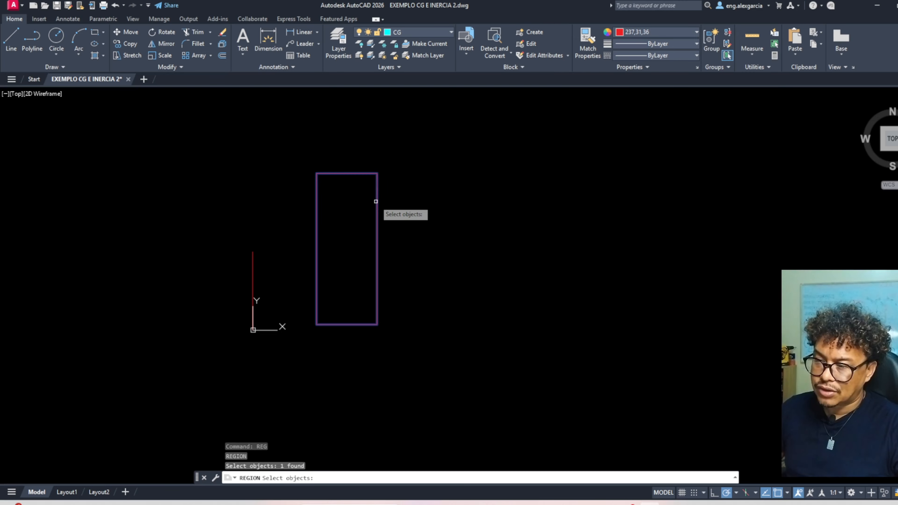
pyautogui.press('Return')
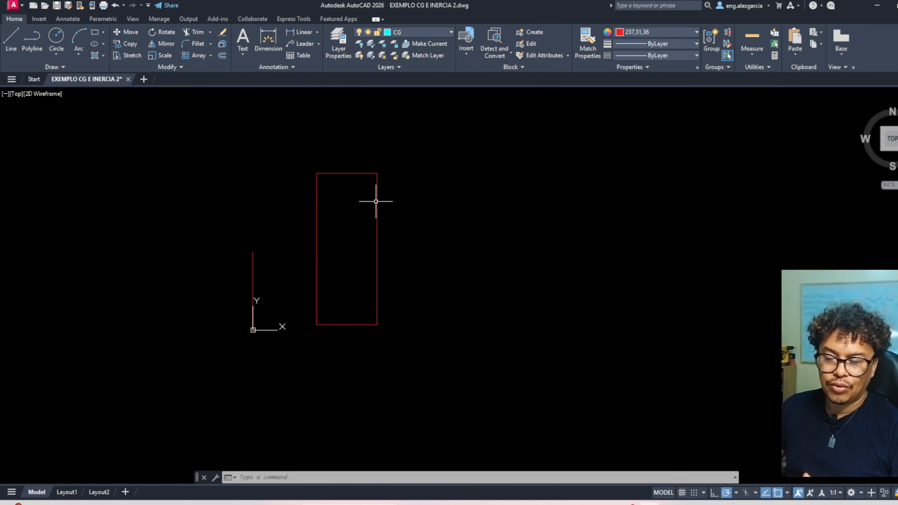
pyautogui.click(351, 258)
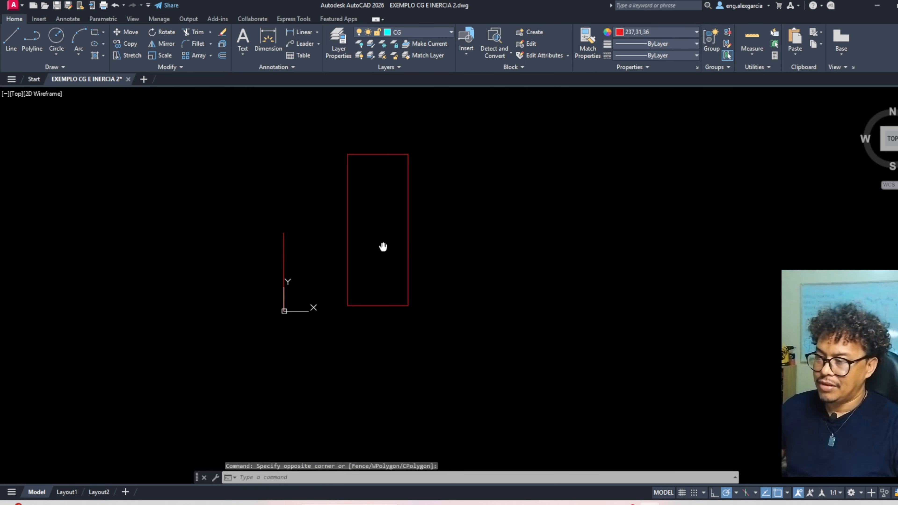
pyautogui.moveTo(351, 265); pyautogui.dragTo(383, 247, button='middle')
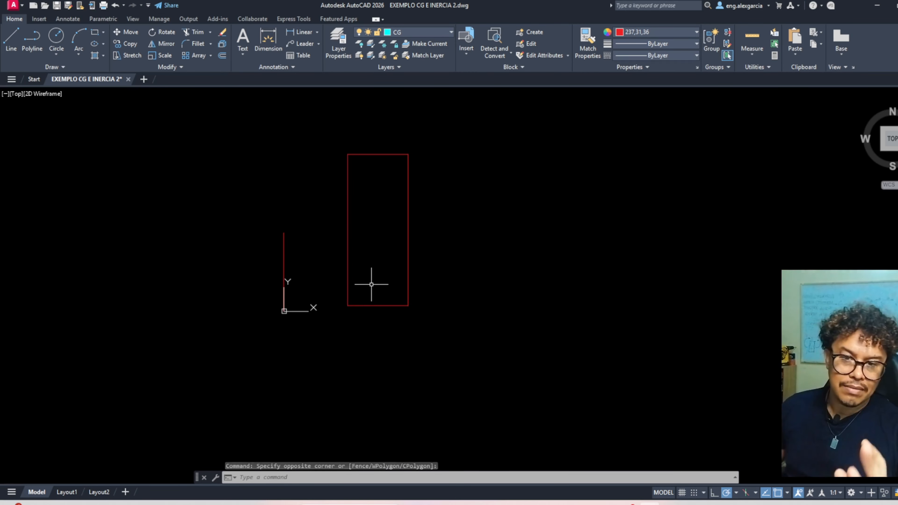
pyautogui.scroll(2, 357, 297)
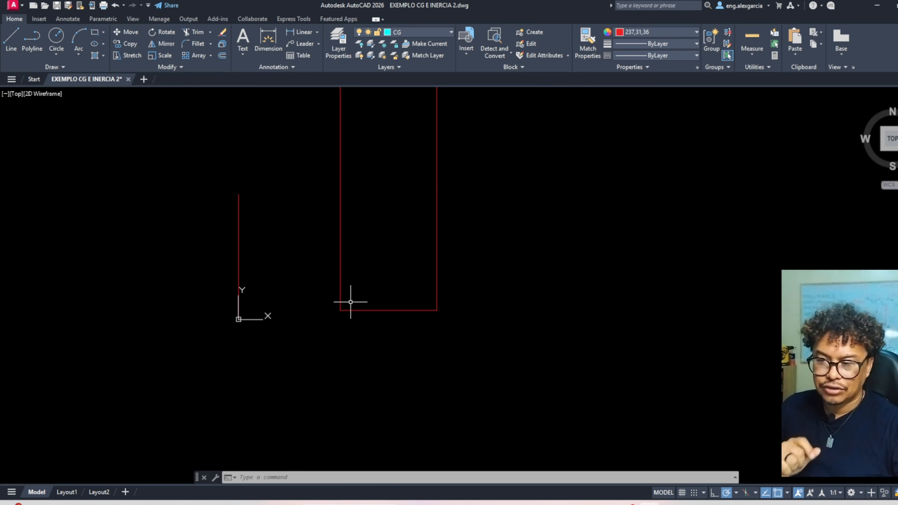
pyautogui.scroll(2, 350, 304)
pyautogui.click(287, 269)
pyautogui.click(387, 370)
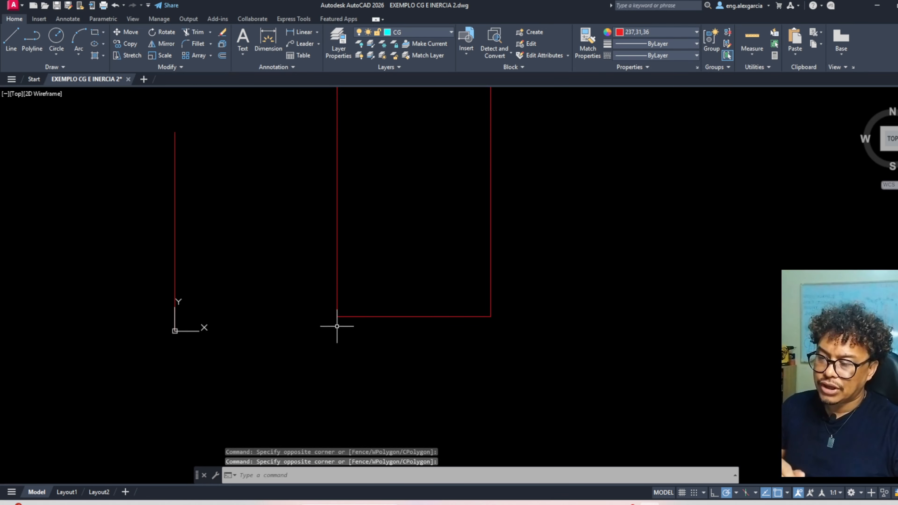
pyautogui.click(297, 254)
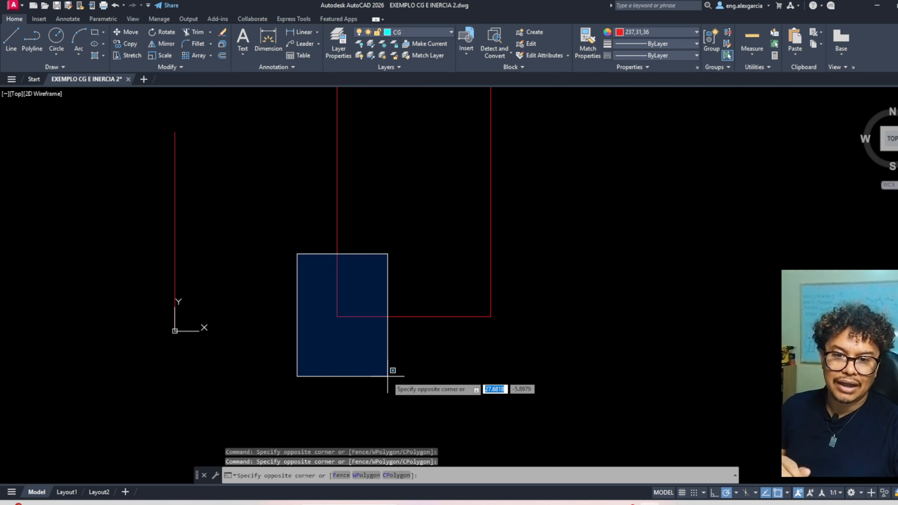
pyautogui.scroll(-2, 377, 365)
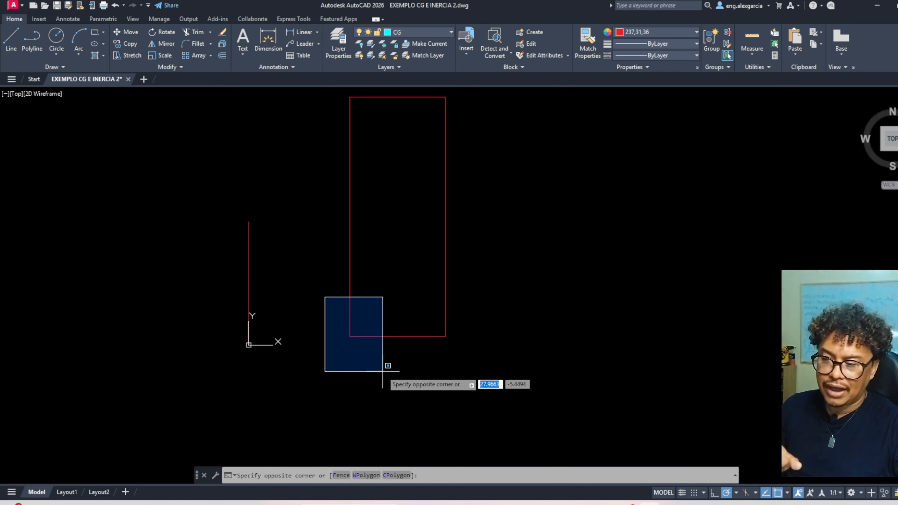
pyautogui.press('Escape')
pyautogui.press('Escape')
# Move the rectangular region by its lower-left corner to the coordinate origin.
pyautogui.click(382, 326)
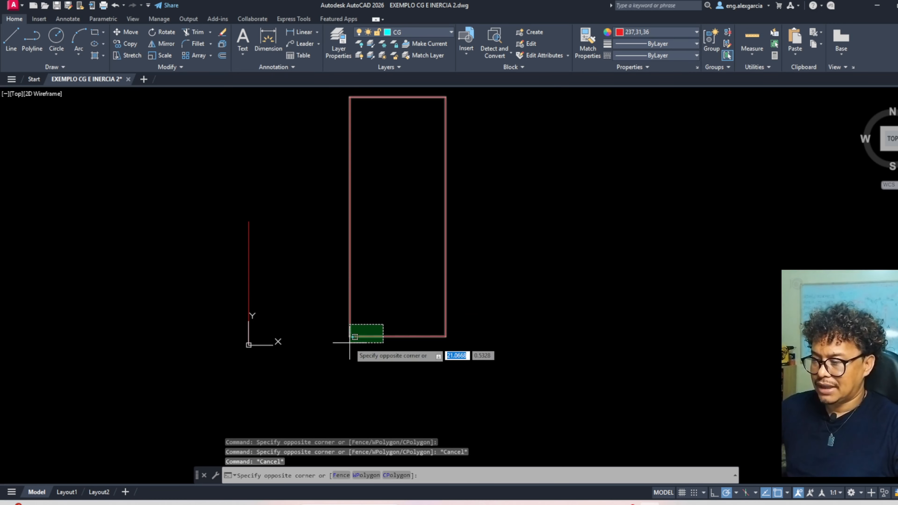
pyautogui.click(325, 351)
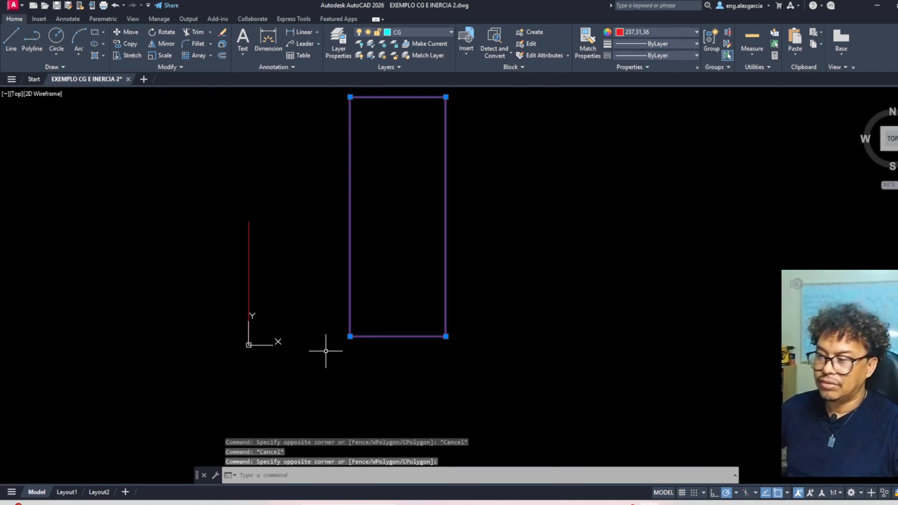
pyautogui.write('m')
pyautogui.press('Return')
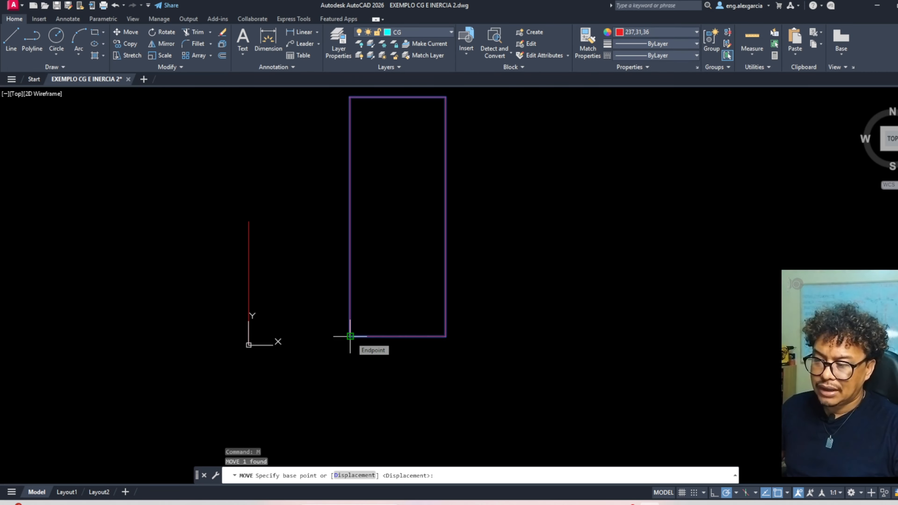
pyautogui.click(350, 336)
pyautogui.scroll(6, 265, 344)
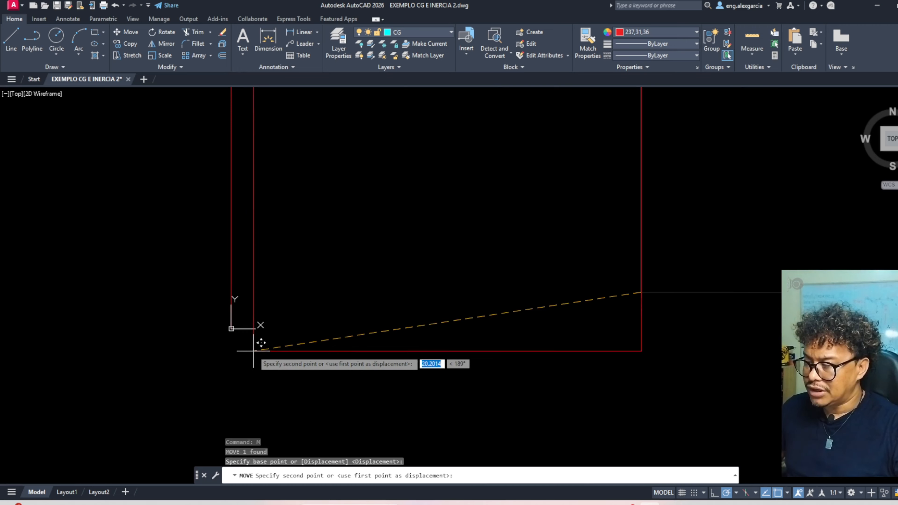
pyautogui.click(231, 329)
pyautogui.scroll(-6, 251, 346)
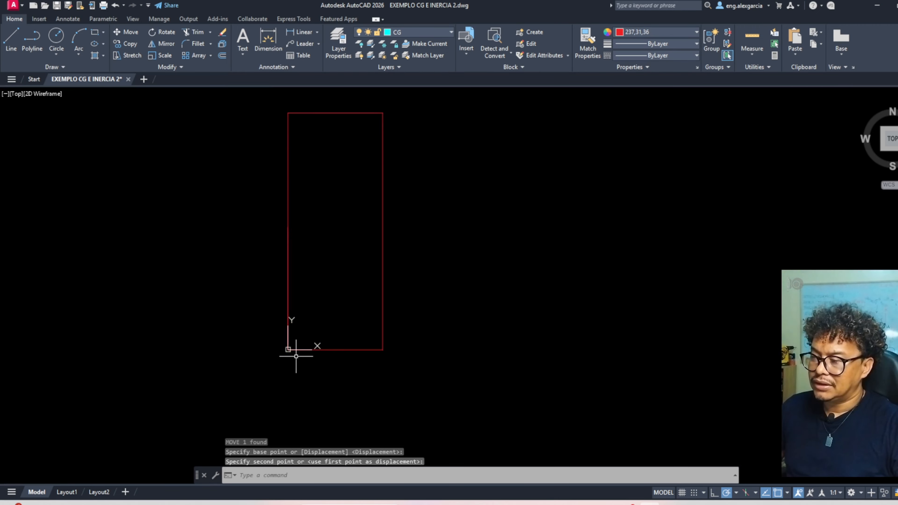
pyautogui.scroll(2, 286, 352)
pyautogui.scroll(4, 287, 352)
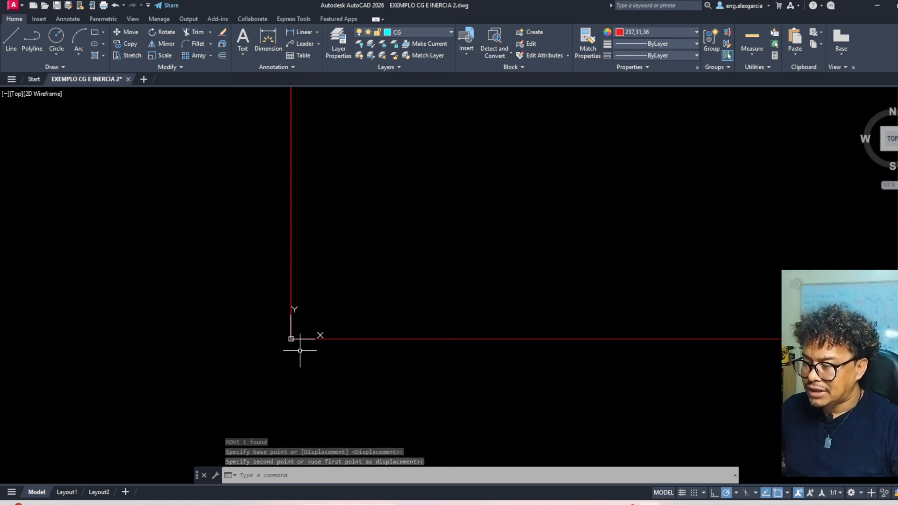
pyautogui.scroll(-8, 297, 350)
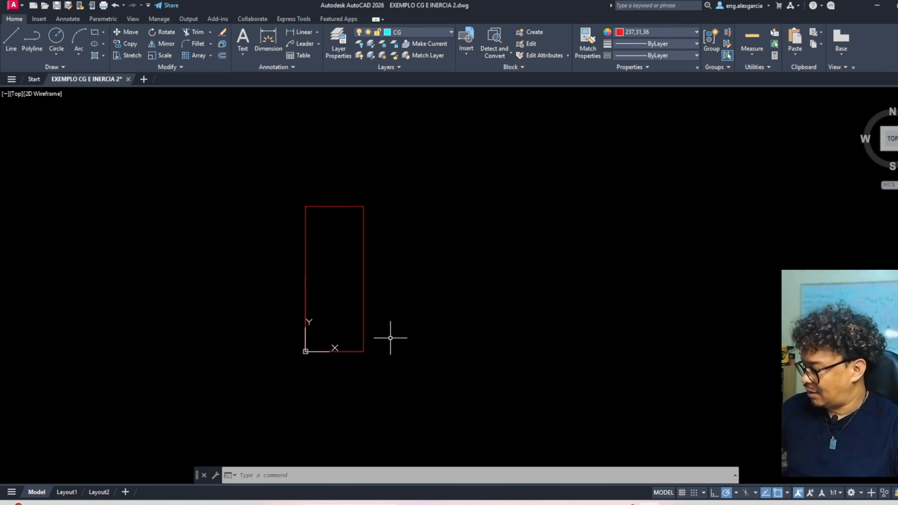
# Run MASSPROP on the region and read its centroid and moments of inertia, without writing the analysis to a file.
pyautogui.press('Escape')
pyautogui.press('Escape')
pyautogui.press('Escape')
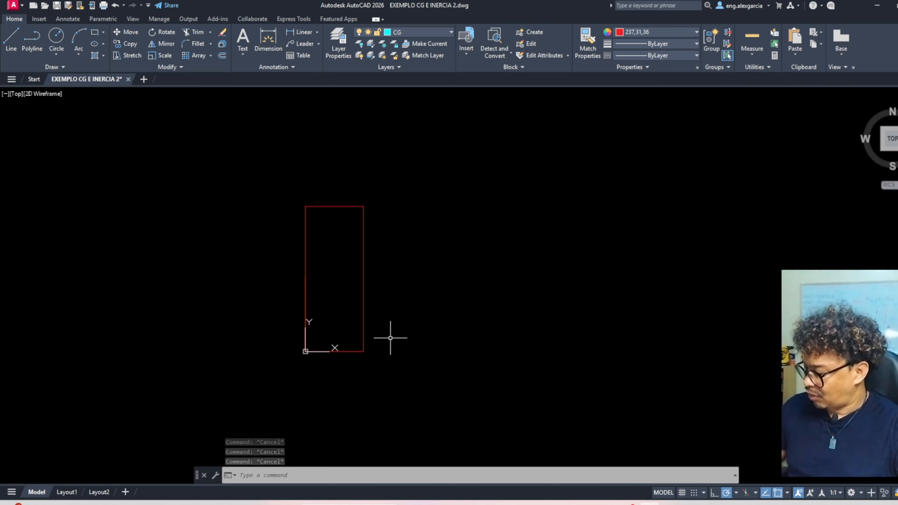
pyautogui.write('MAS')
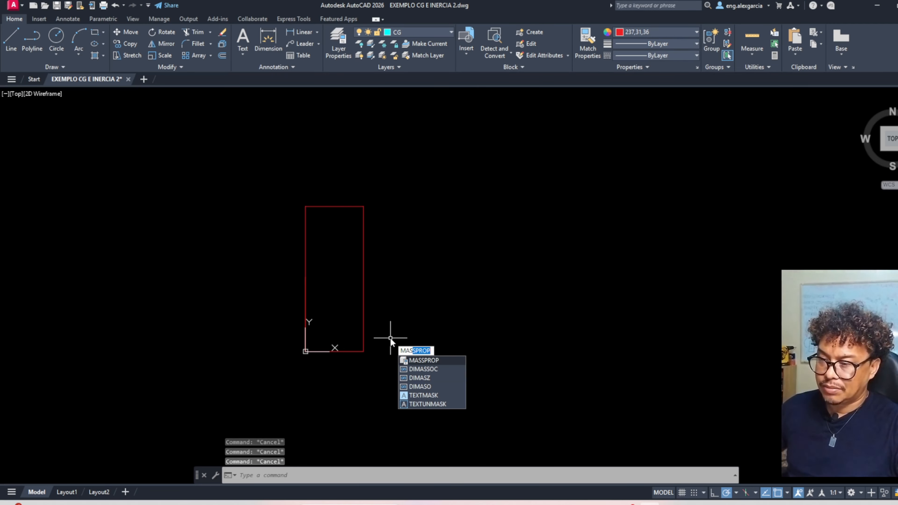
pyautogui.press('Return')
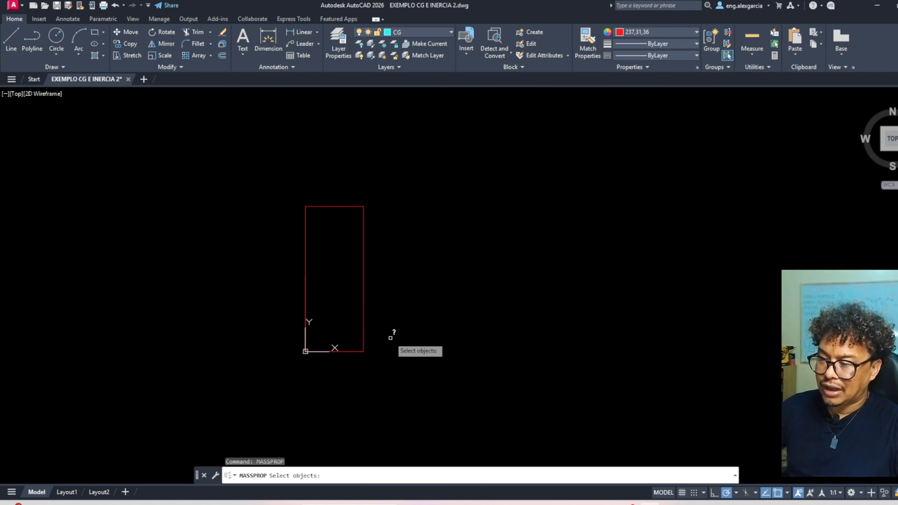
pyautogui.click(282, 190)
pyautogui.click(403, 385)
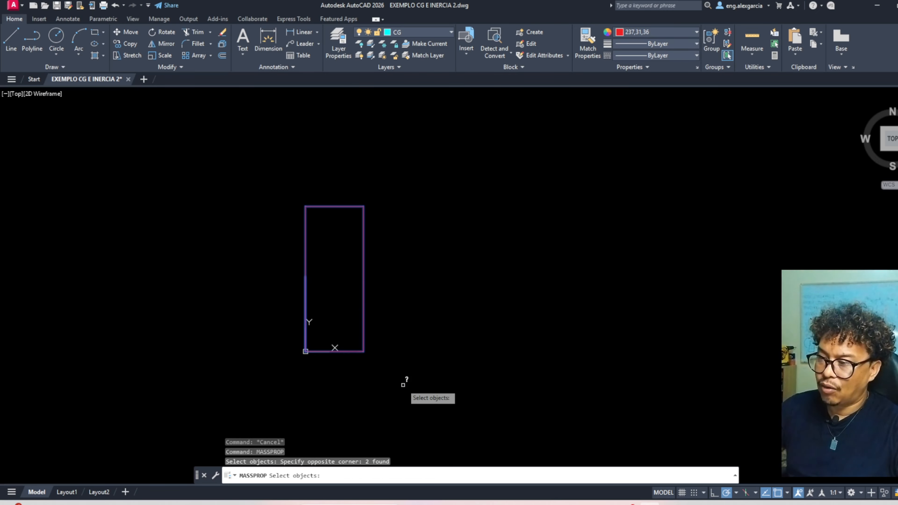
pyautogui.press('Return')
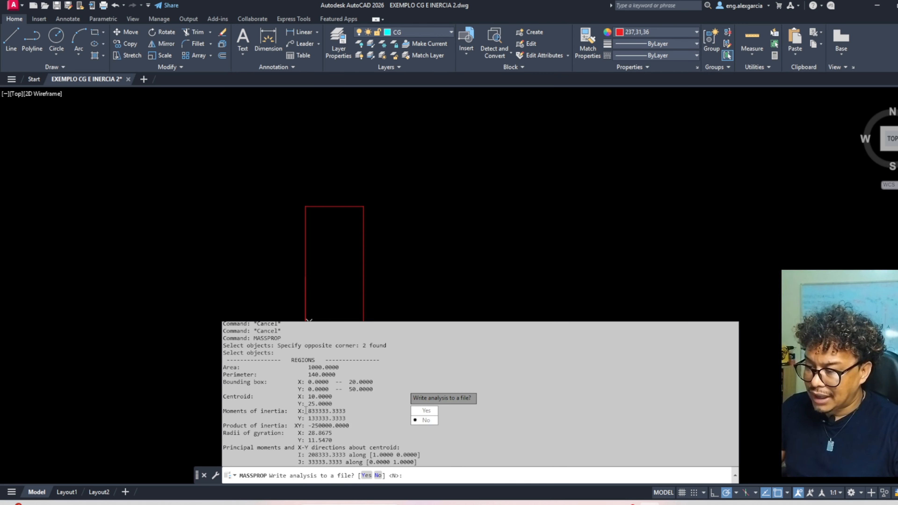
pyautogui.moveTo(306, 411)
pyautogui.mouseDown()
pyautogui.moveTo(336, 418)
pyautogui.moveTo(307, 410)
pyautogui.mouseUp()
pyautogui.click(332, 418)
pyautogui.click(371, 320)
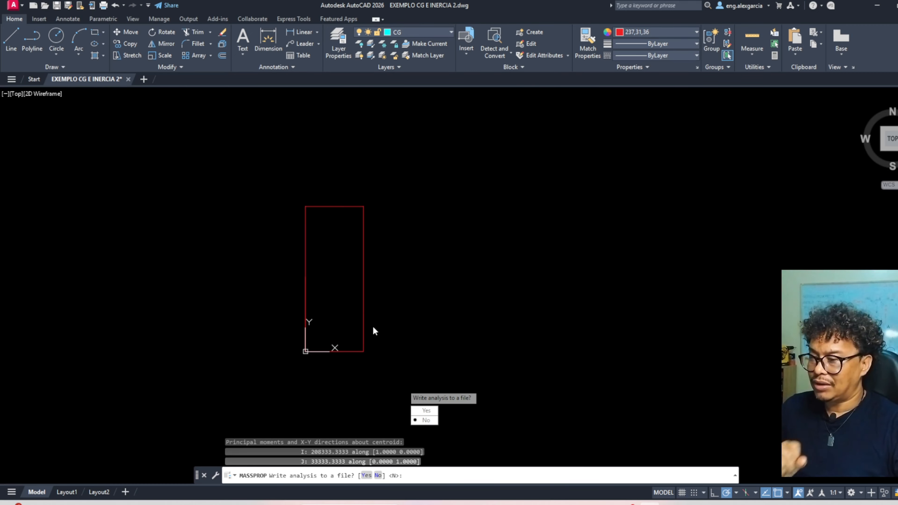
pyautogui.press('Escape')
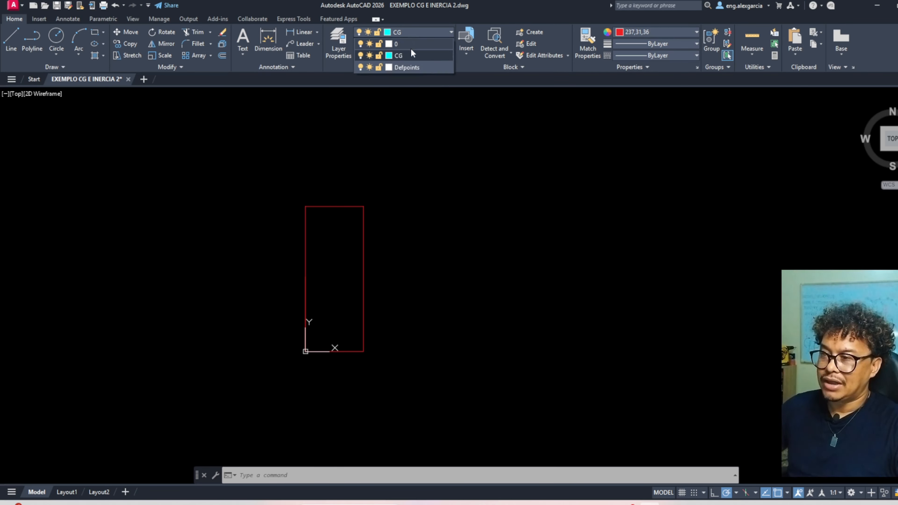
# Make Defpoints the current layer and set the current object colour to grey 147,149,152.
pyautogui.click(406, 67)
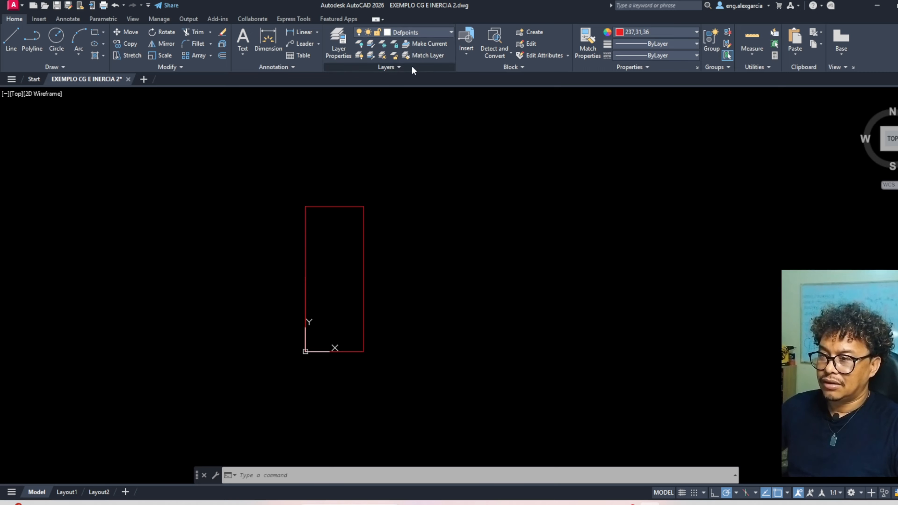
pyautogui.click(420, 35)
pyautogui.click(431, 32)
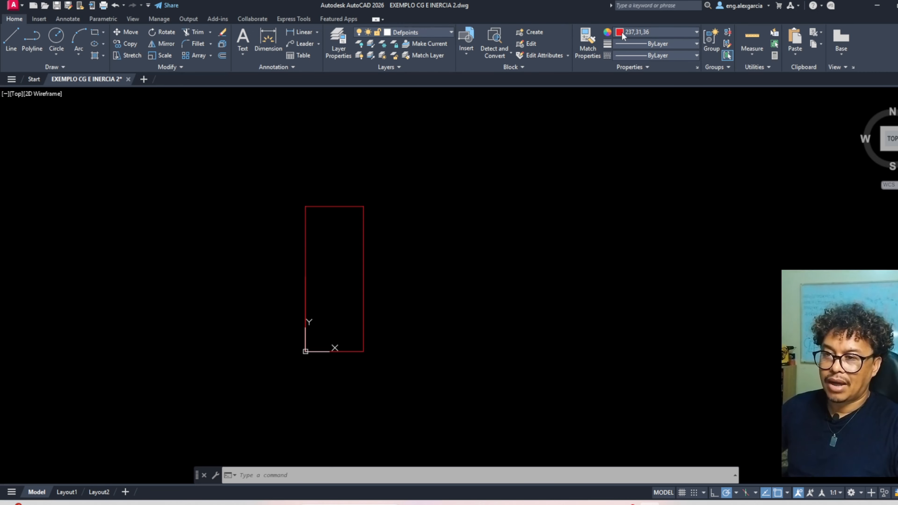
pyautogui.click(639, 33)
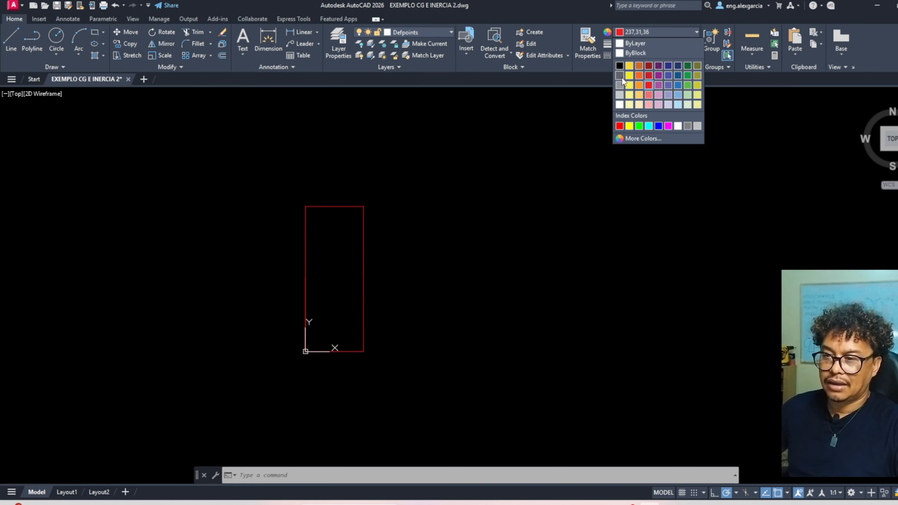
pyautogui.click(621, 84)
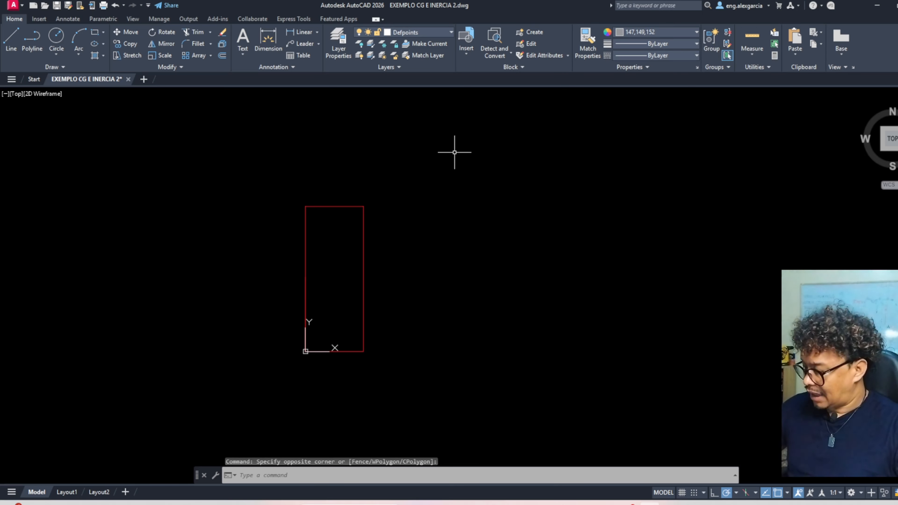
# Draw a diagonal line from the region's upper-left corner to its lower-right corner.
pyautogui.write('l')
pyautogui.press('Return')
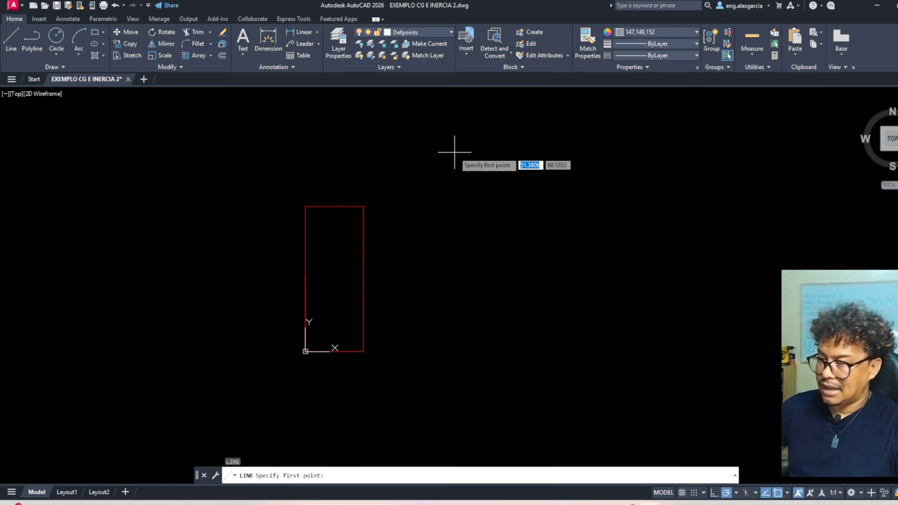
pyautogui.scroll(2, 312, 221)
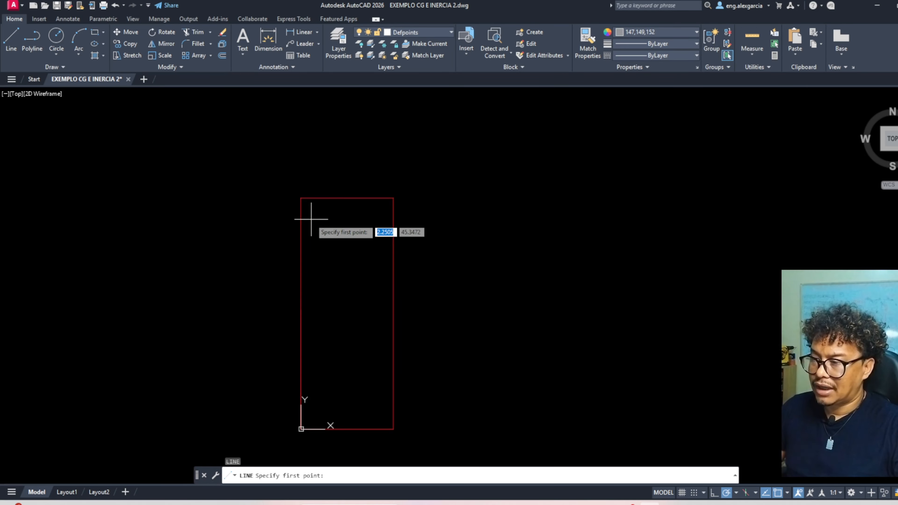
pyautogui.click(301, 198)
pyautogui.click(393, 428)
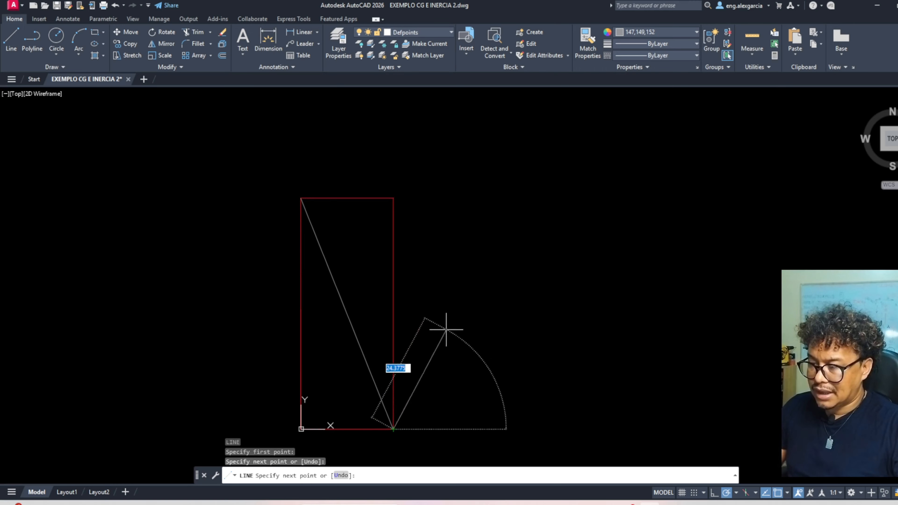
pyautogui.press('Return')
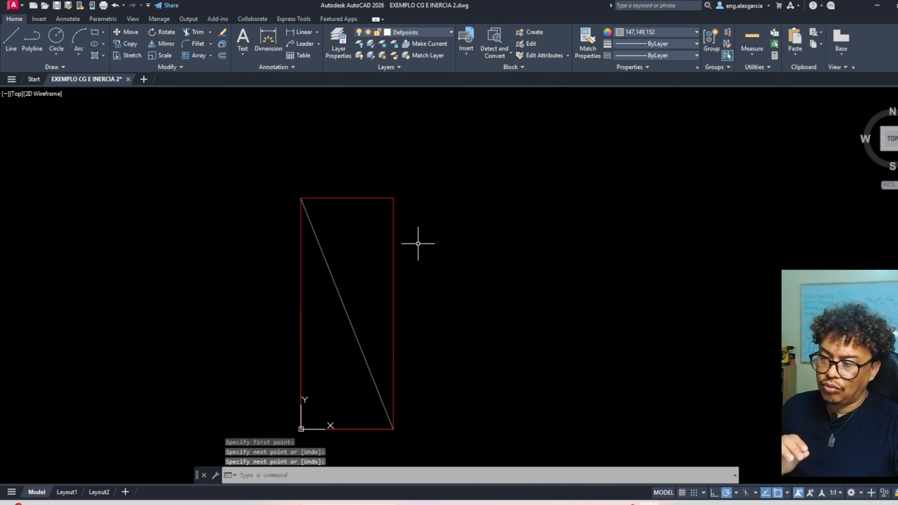
# Move the region from the diagonal's midpoint to the coordinate origin, leaving the diagonal in place.
pyautogui.click(415, 220)
pyautogui.click(368, 175)
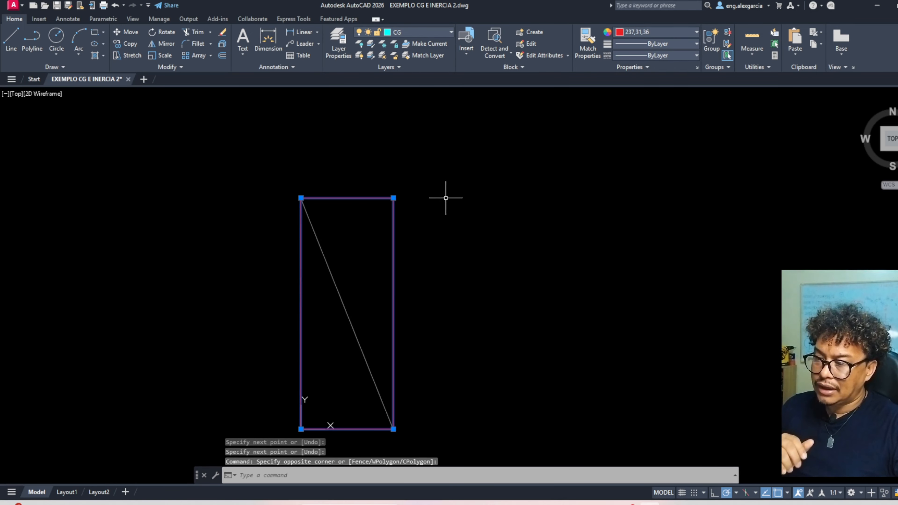
pyautogui.scroll(-1, 454, 204)
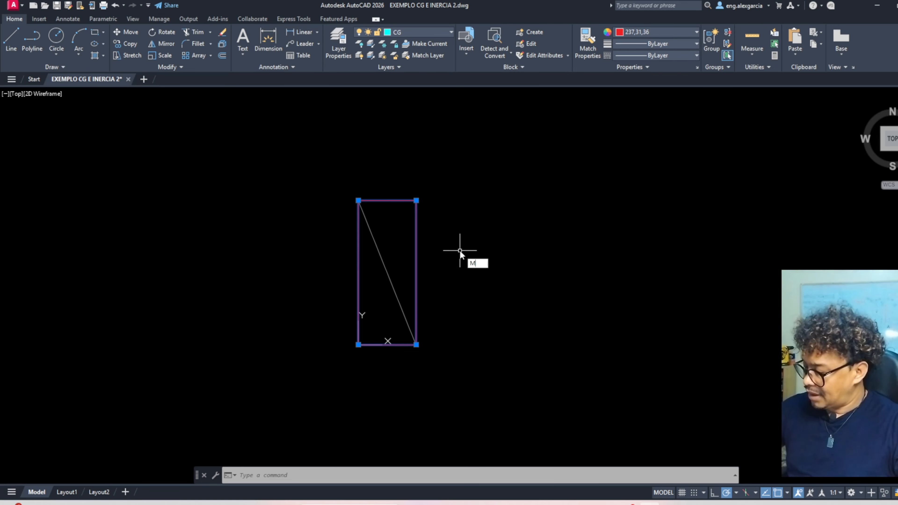
pyautogui.press('Return')
pyautogui.scroll(1, 412, 299)
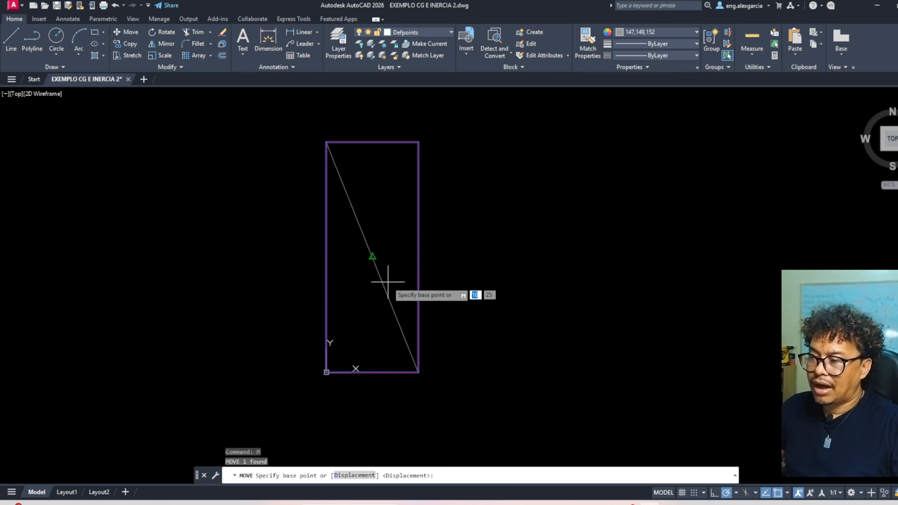
pyautogui.click(372, 256)
pyautogui.scroll(-2, 401, 261)
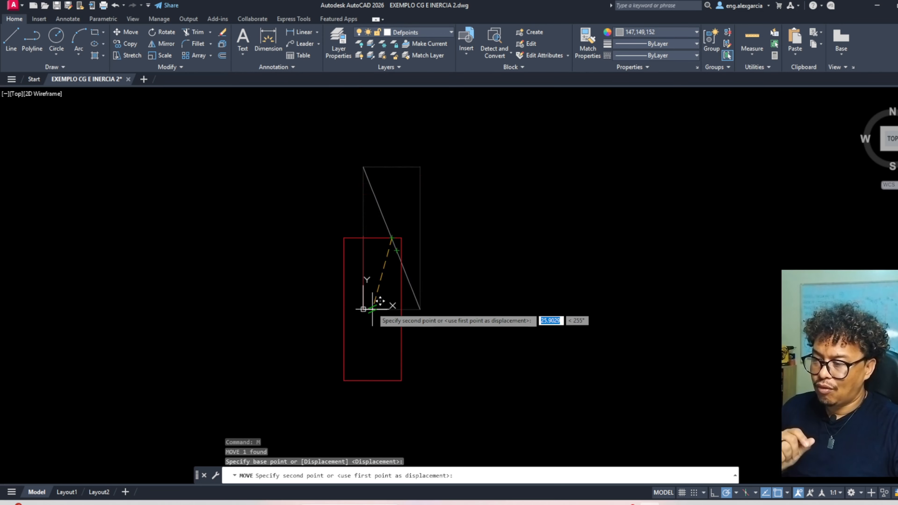
pyautogui.scroll(5, 372, 309)
pyautogui.click(357, 313)
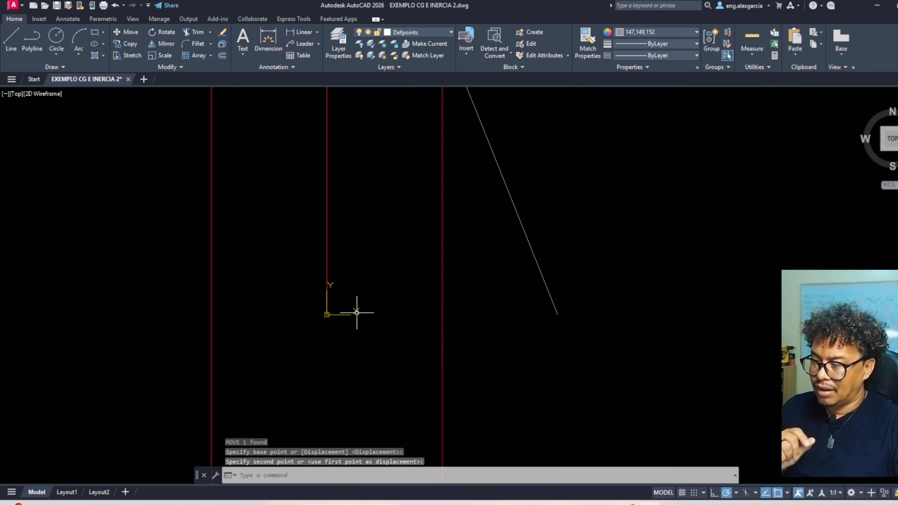
pyautogui.scroll(-5, 427, 283)
pyautogui.scroll(3, 435, 280)
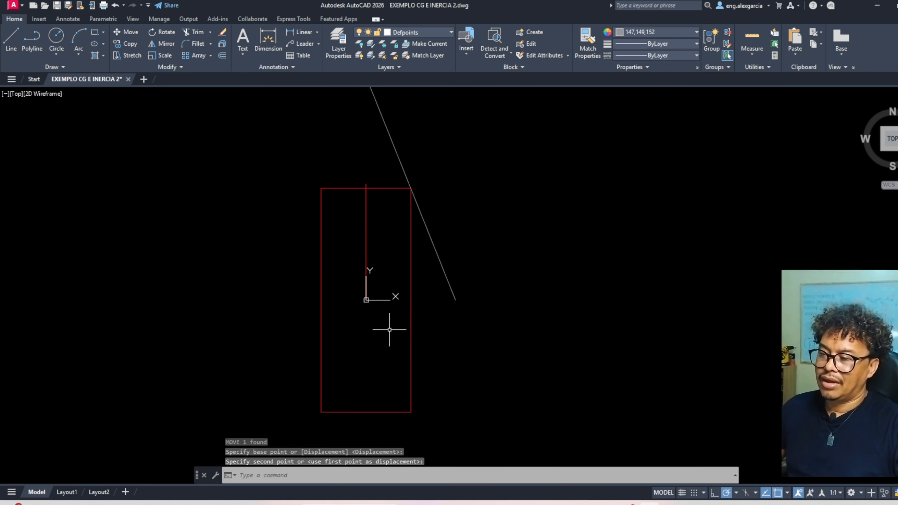
pyautogui.scroll(2, 385, 308)
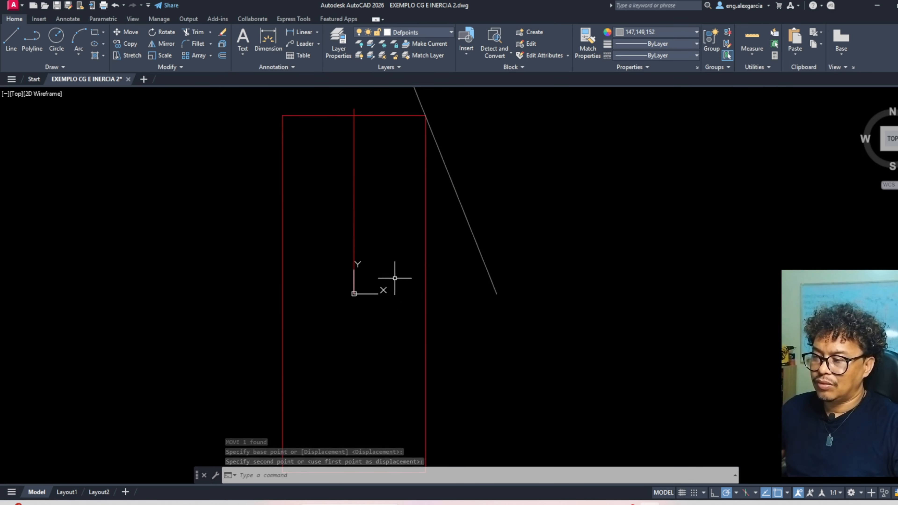
pyautogui.scroll(-5, 381, 287)
pyautogui.scroll(5, 375, 304)
pyautogui.scroll(-2, 379, 301)
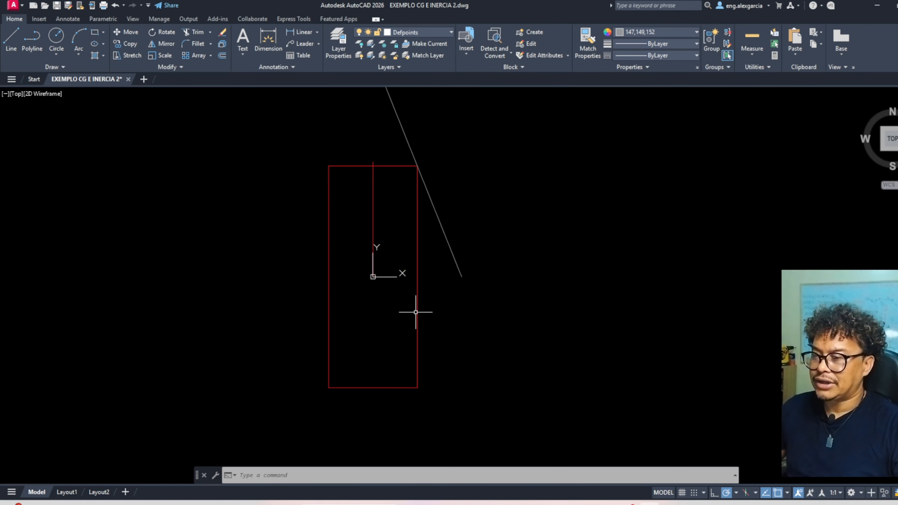
# Erase the diagonal line and the vertical line rising from the origin.
pyautogui.click(425, 150)
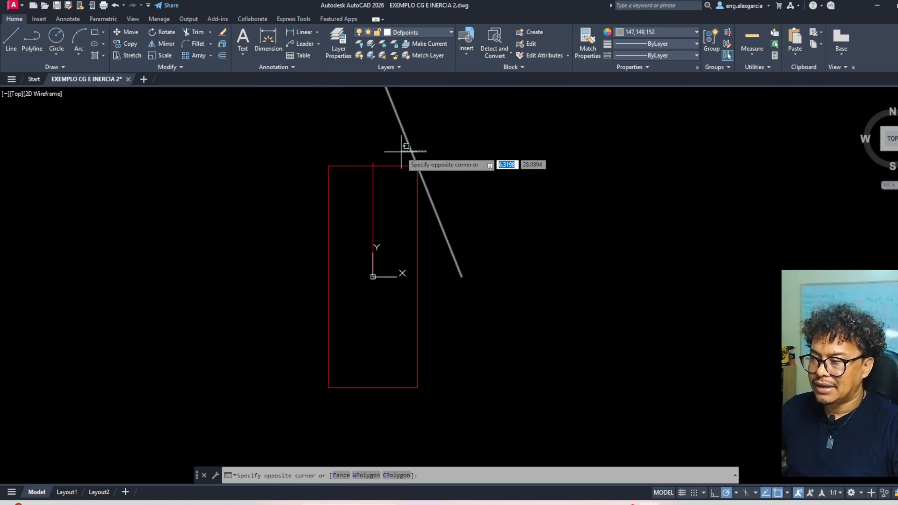
pyautogui.click(377, 132)
pyautogui.click(395, 203)
pyautogui.click(361, 191)
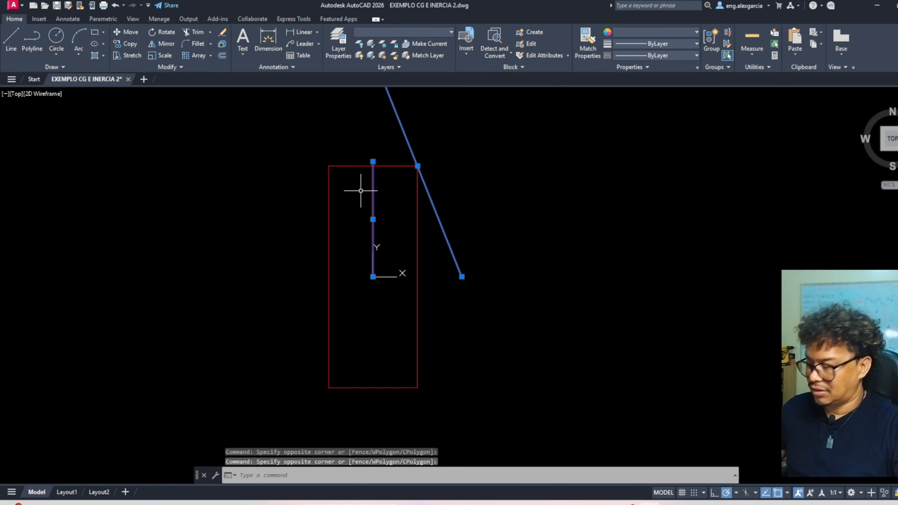
pyautogui.write('E')
pyautogui.press('Return')
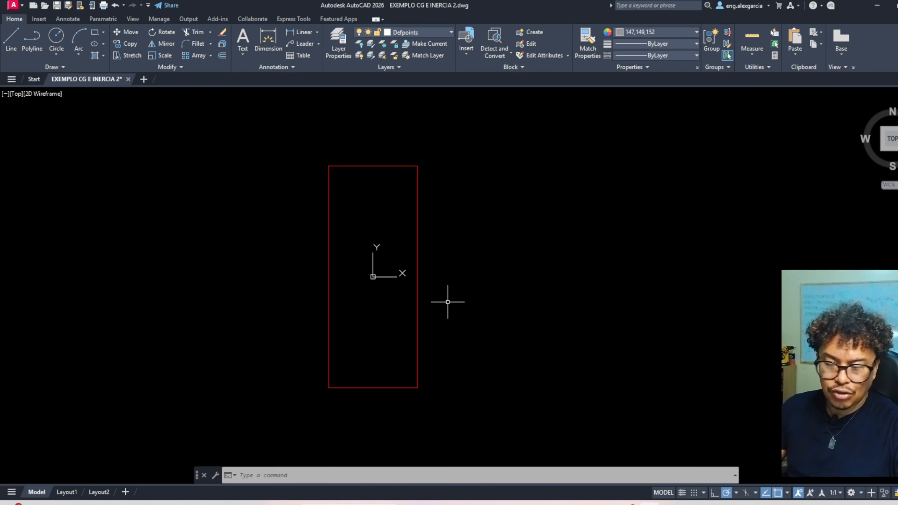
# Run the mass properties analysis (MASSPROP) on the region centred at the coordinate origin.
pyautogui.write('MASSPROP')
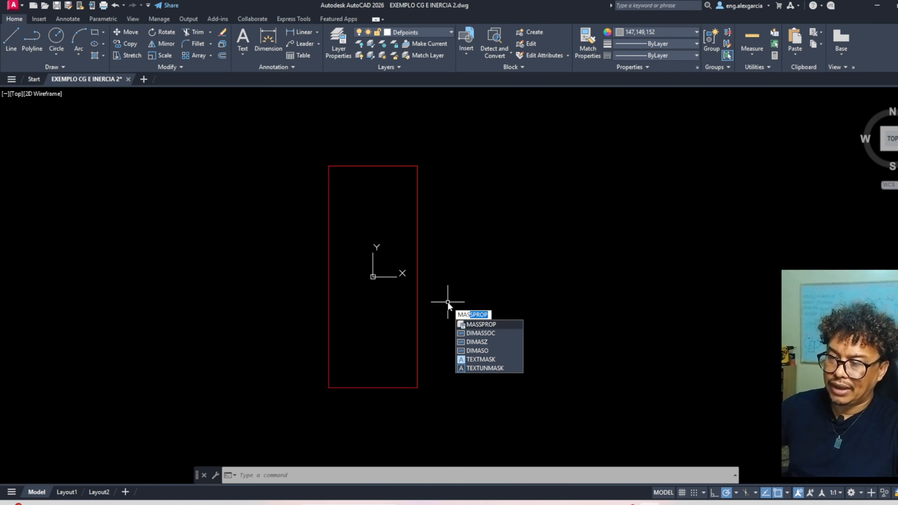
pyautogui.press('Return')
pyautogui.click(315, 149)
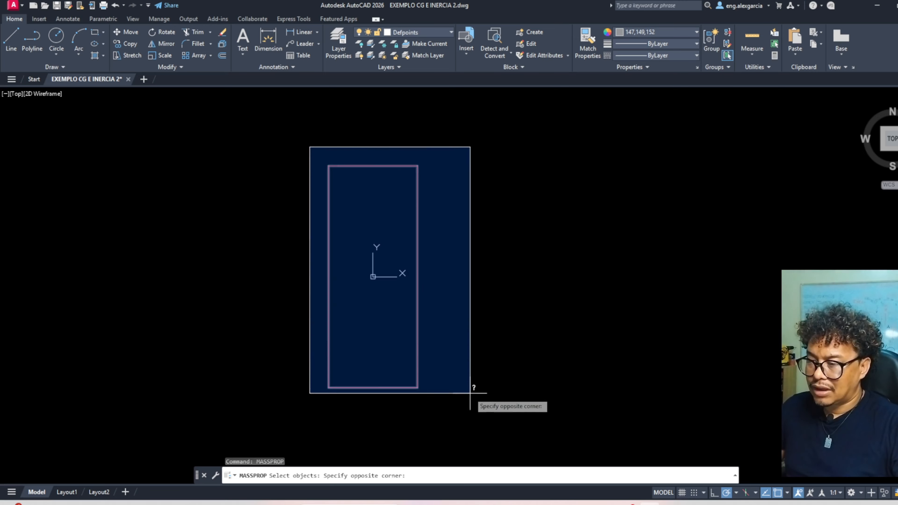
pyautogui.click(473, 392)
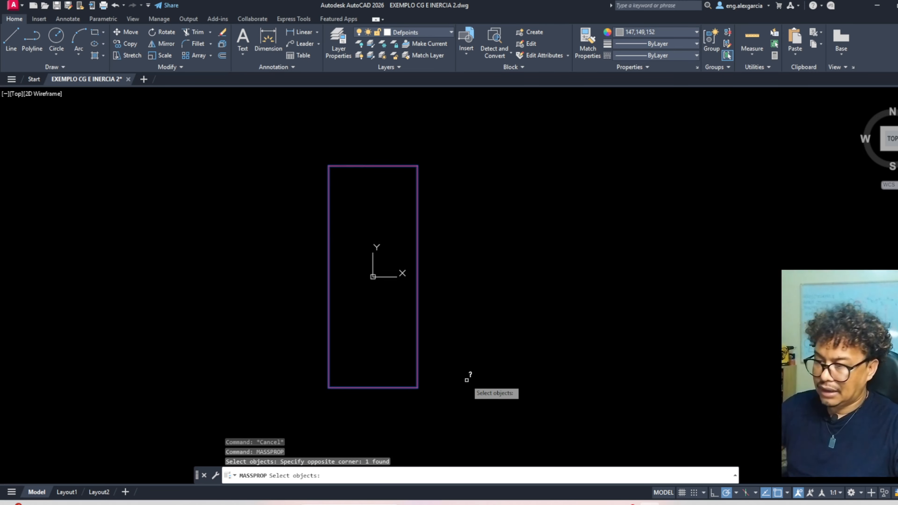
pyautogui.press('Return')
pyautogui.scroll(-1, 466, 383)
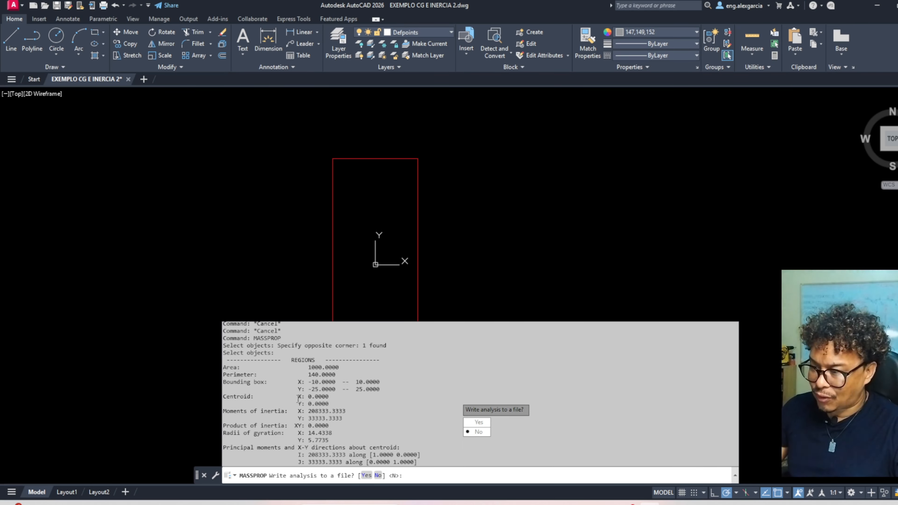
# Examine the centroid and the moments of inertia in the results, and end the analysis without writing a file.
pyautogui.moveTo(306, 396); pyautogui.dragTo(335, 402)
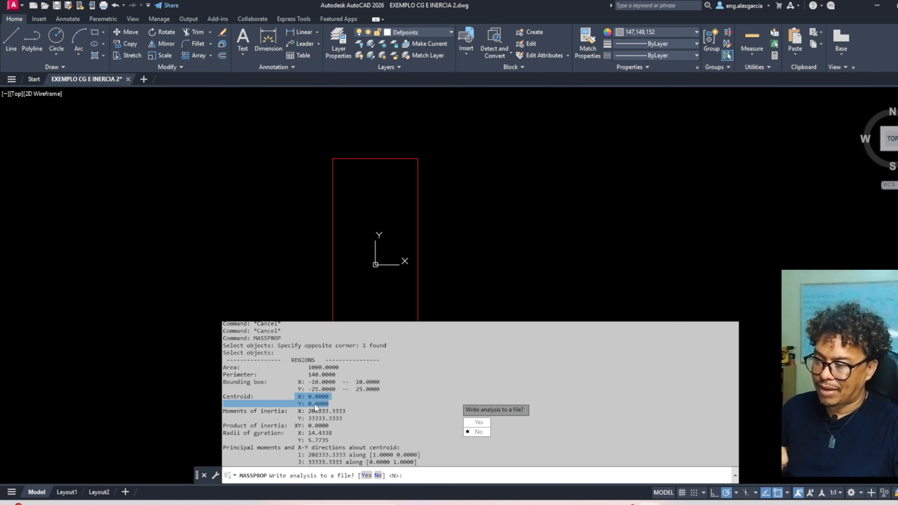
pyautogui.click(234, 411)
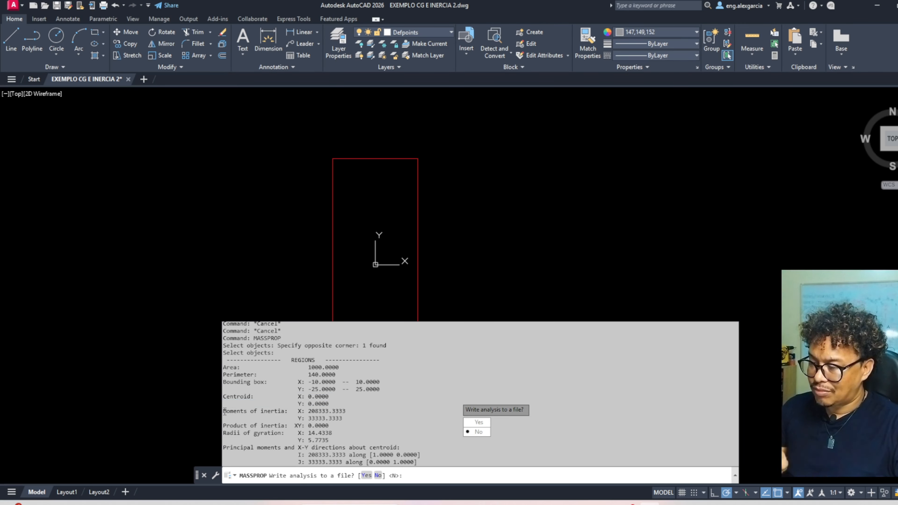
pyautogui.moveTo(224, 411); pyautogui.dragTo(343, 419)
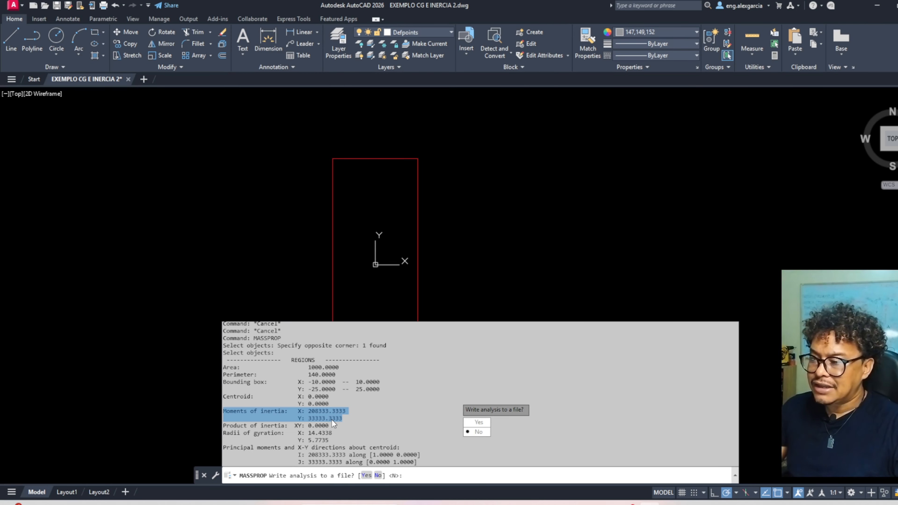
pyautogui.click(446, 252)
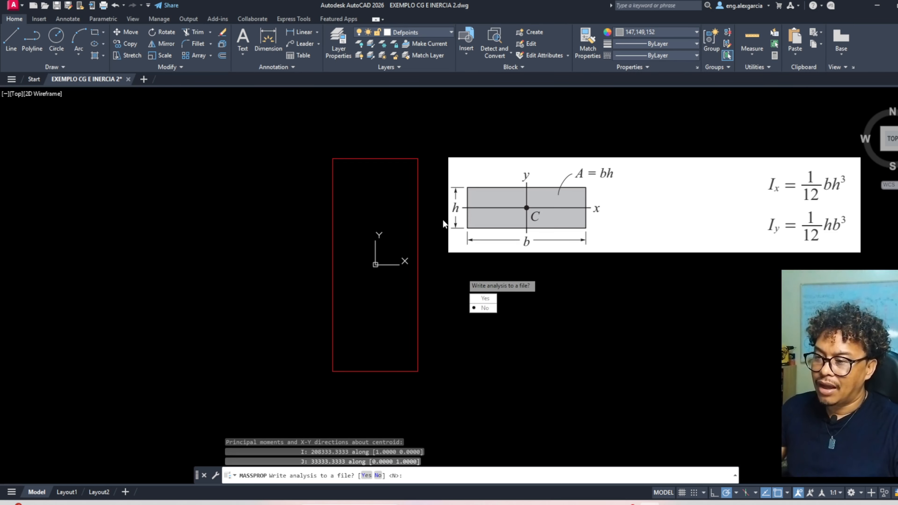
pyautogui.press('Escape')
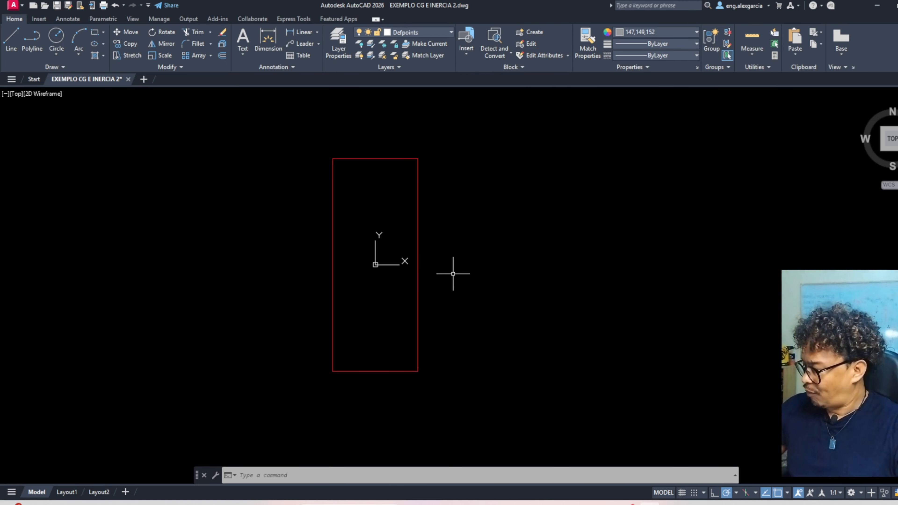
pyautogui.press('Escape')
pyautogui.press('Escape')
pyautogui.press('Escape')
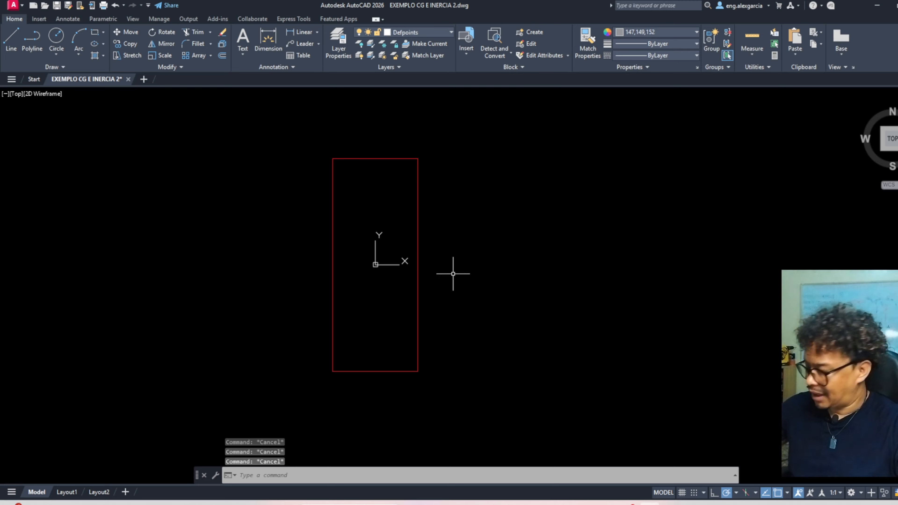
# Draw a vertical line from the midpoint of the region's bottom edge to the midpoint of its top edge.
pyautogui.write('l')
pyautogui.press('Return')
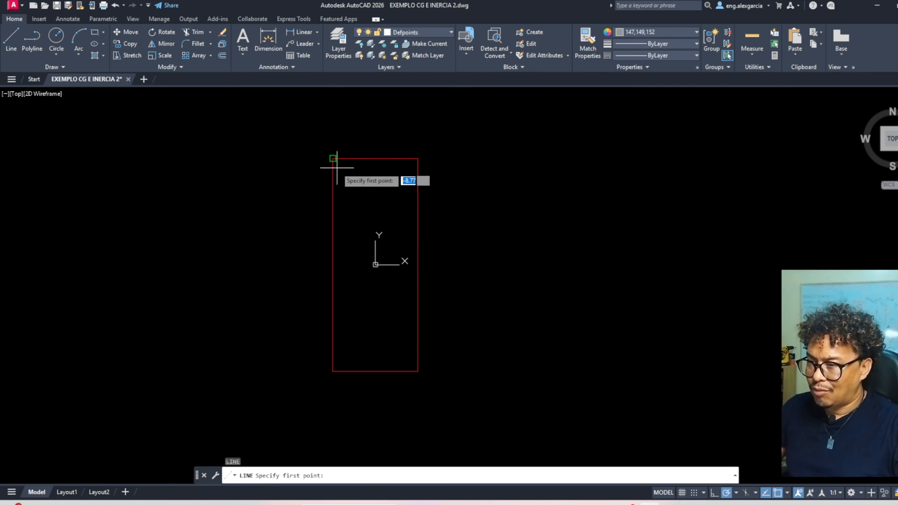
pyautogui.click(375, 371)
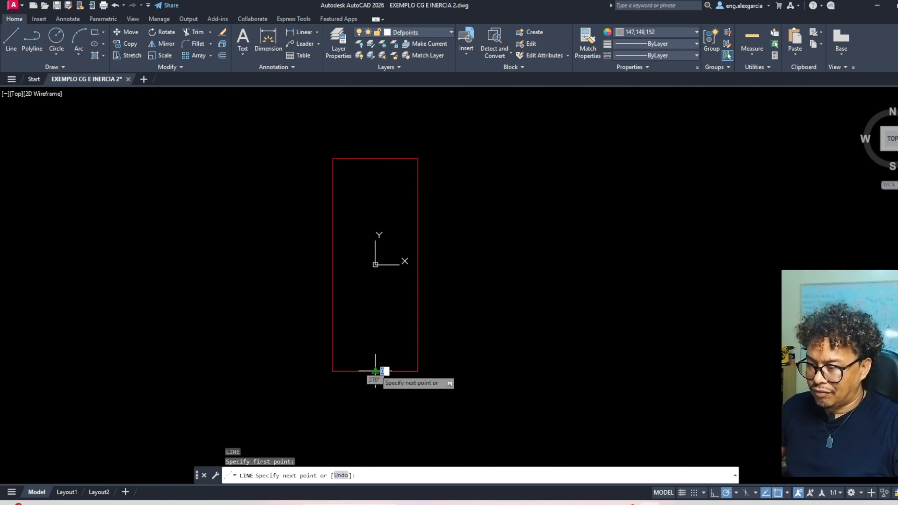
pyautogui.click(375, 158)
pyautogui.press('Return')
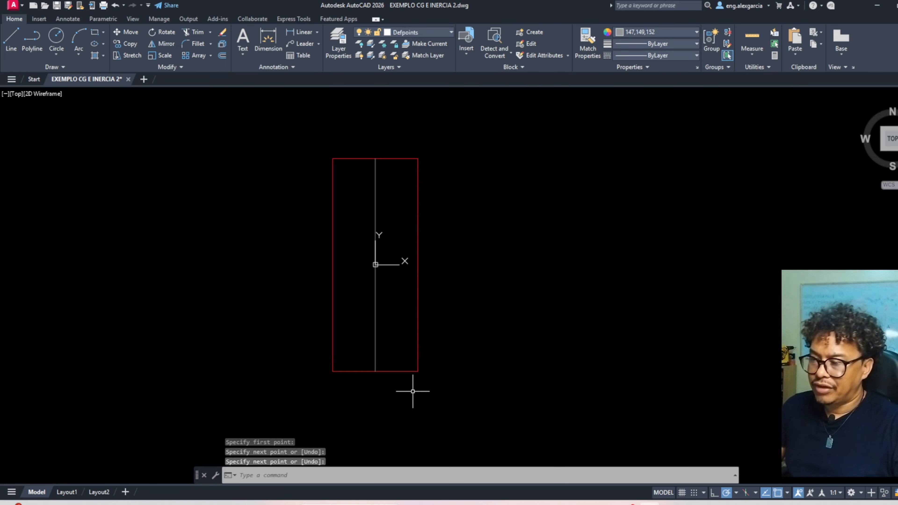
# Move the region and the vertical line from the midpoint of the bottom edge to the coordinate origin.
pyautogui.click(440, 390)
pyautogui.click(296, 340)
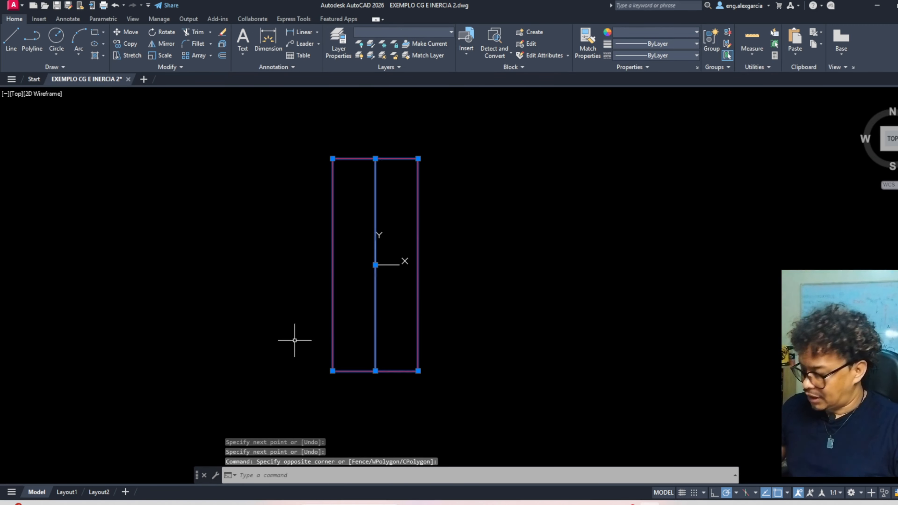
pyautogui.write('m')
pyautogui.press('Return')
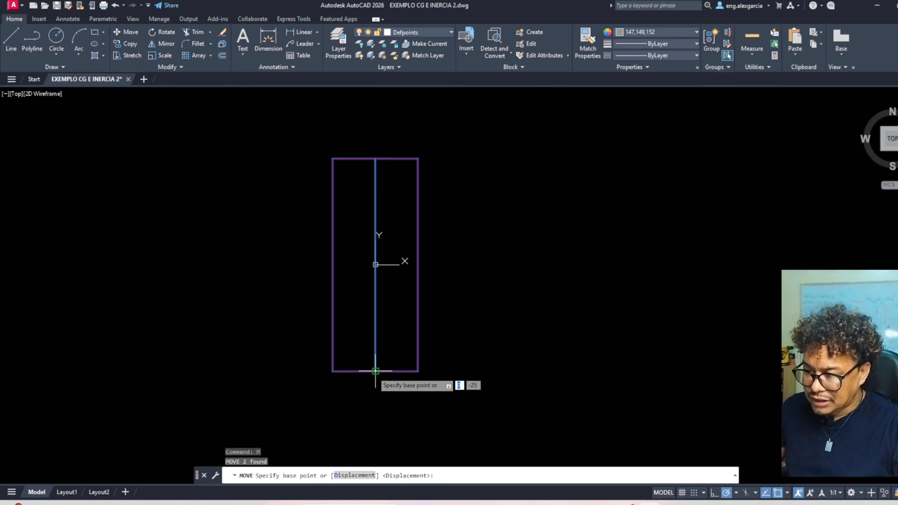
pyautogui.click(375, 370)
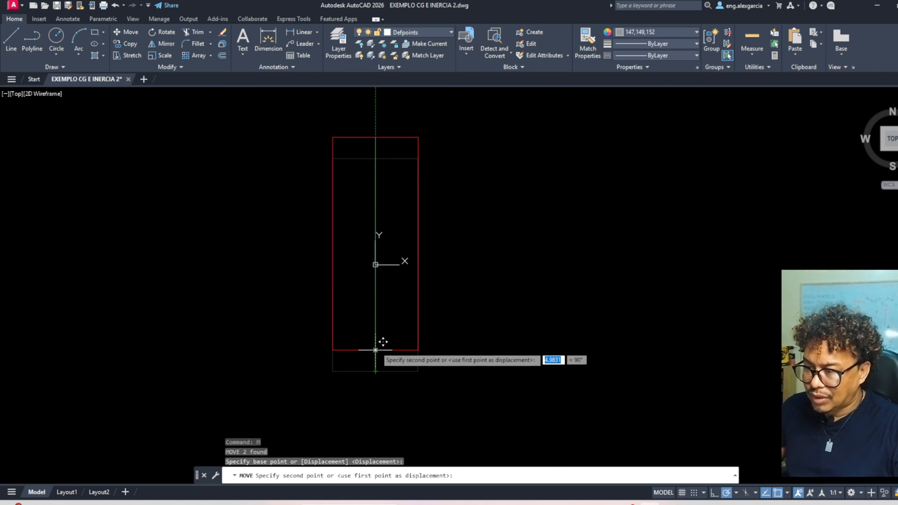
pyautogui.click(375, 265)
# Erase the vertical centre line inside the region.
pyautogui.scroll(2, 391, 219)
pyautogui.click(390, 194)
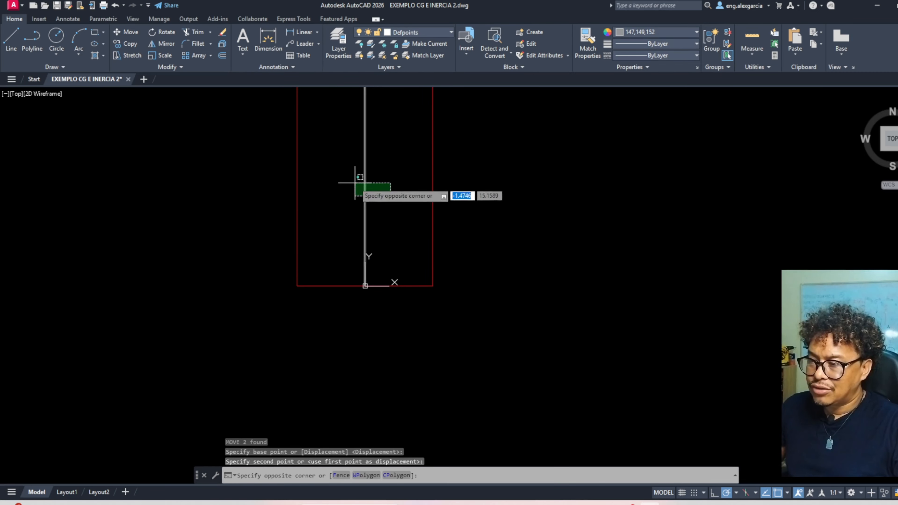
pyautogui.click(352, 206)
pyautogui.scroll(-4, 375, 318)
pyautogui.scroll(3, 384, 348)
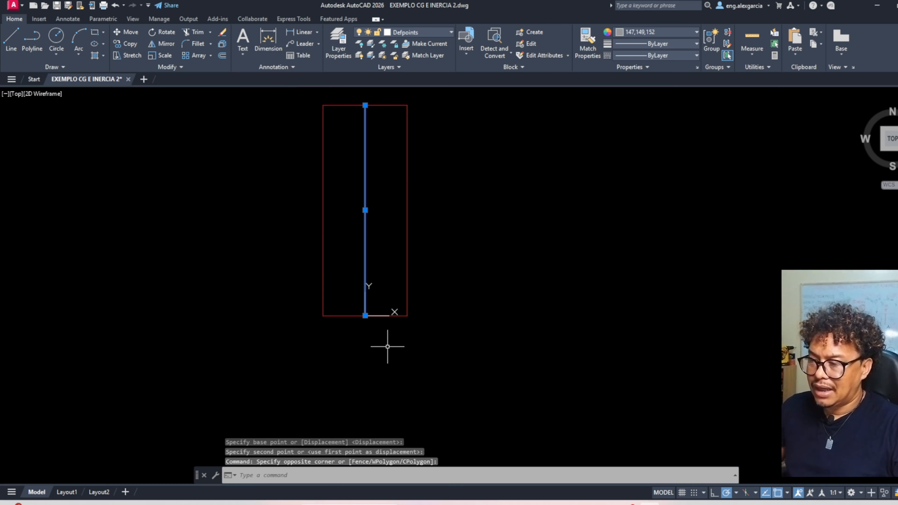
pyautogui.moveTo(380, 232); pyautogui.dragTo(378, 259, button='middle')
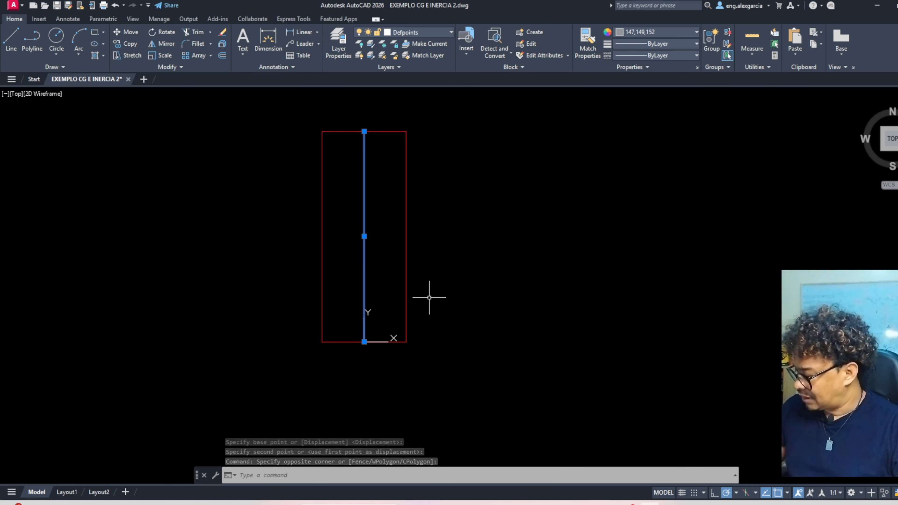
pyautogui.write('E')
pyautogui.press('Return')
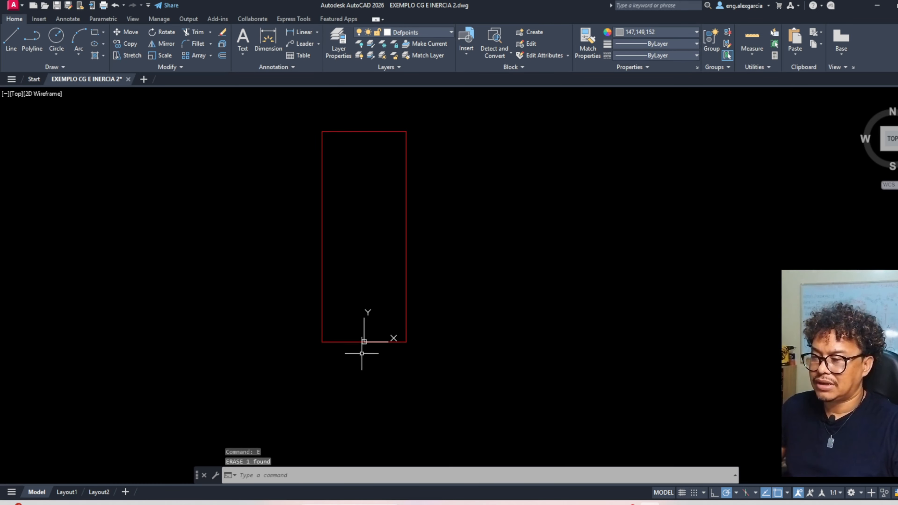
# Run the mass properties analysis (MASSPROP) on the region whose bottom-edge midpoint sits at the origin.
pyautogui.scroll(2, 361, 348)
pyautogui.scroll(2, 362, 344)
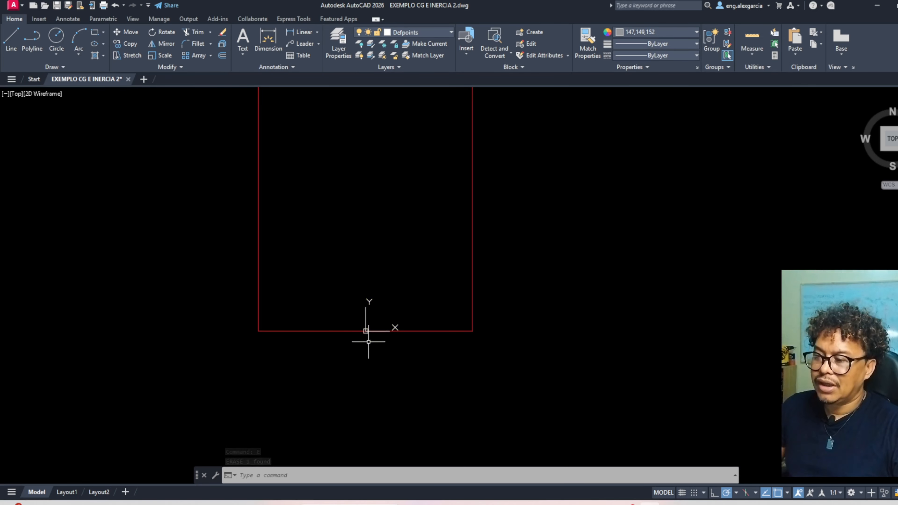
pyautogui.scroll(-5, 365, 339)
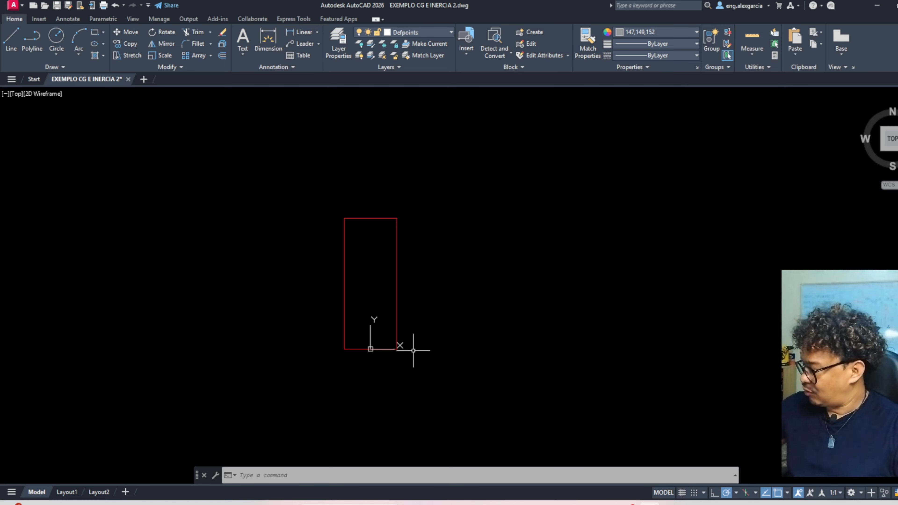
pyautogui.press('Escape')
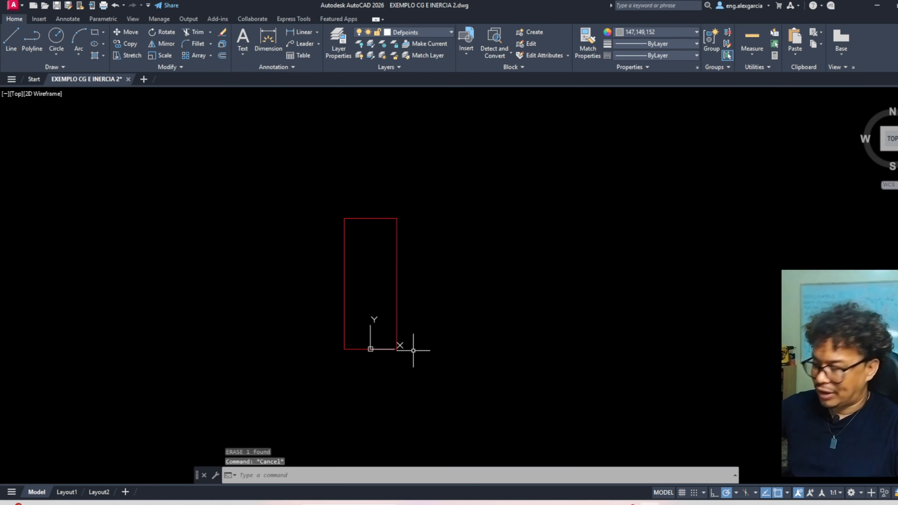
pyautogui.write('M')
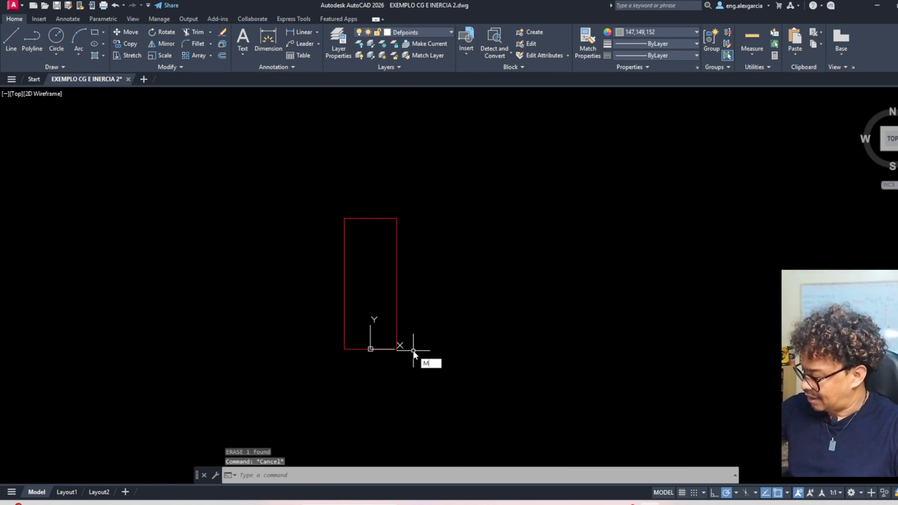
pyautogui.write('ASS')
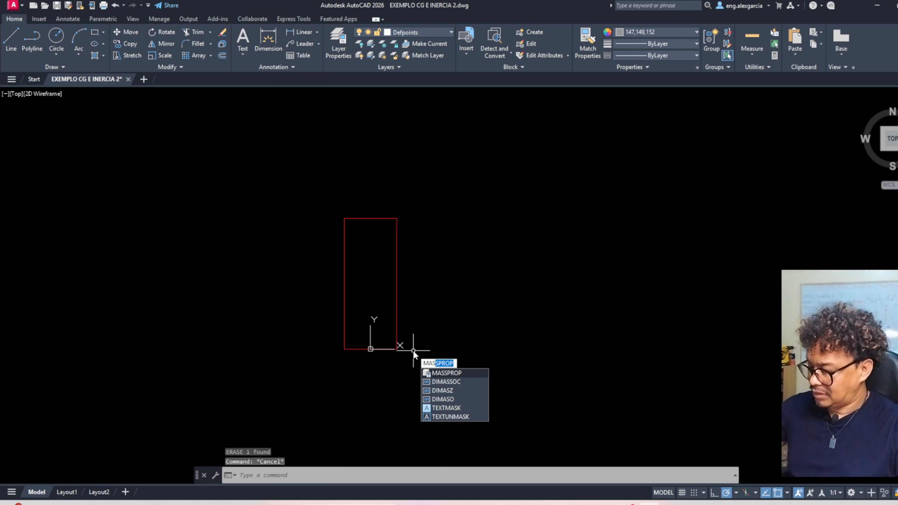
pyautogui.press('Return')
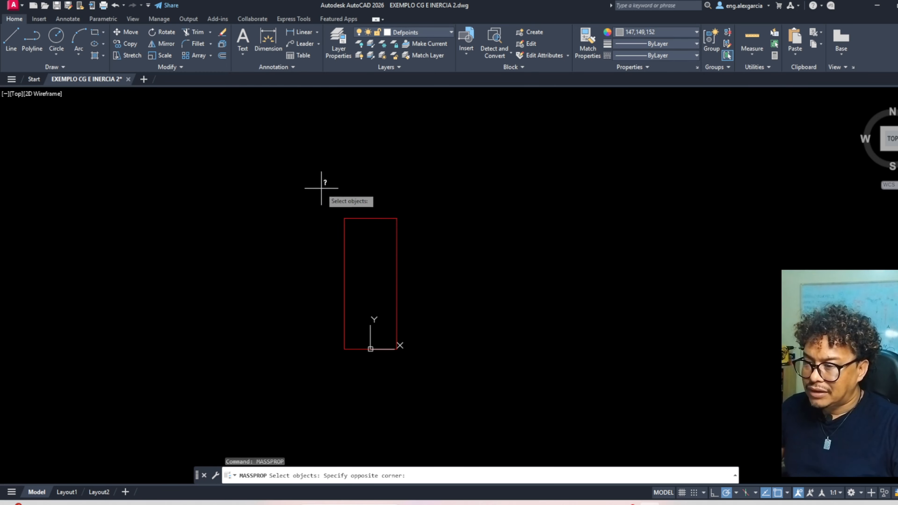
pyautogui.click(320, 187)
pyautogui.click(425, 394)
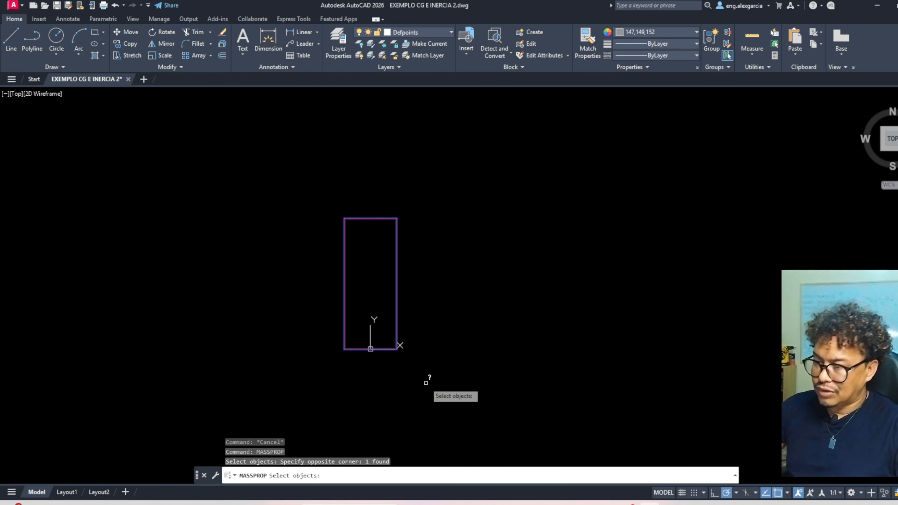
pyautogui.press('Return')
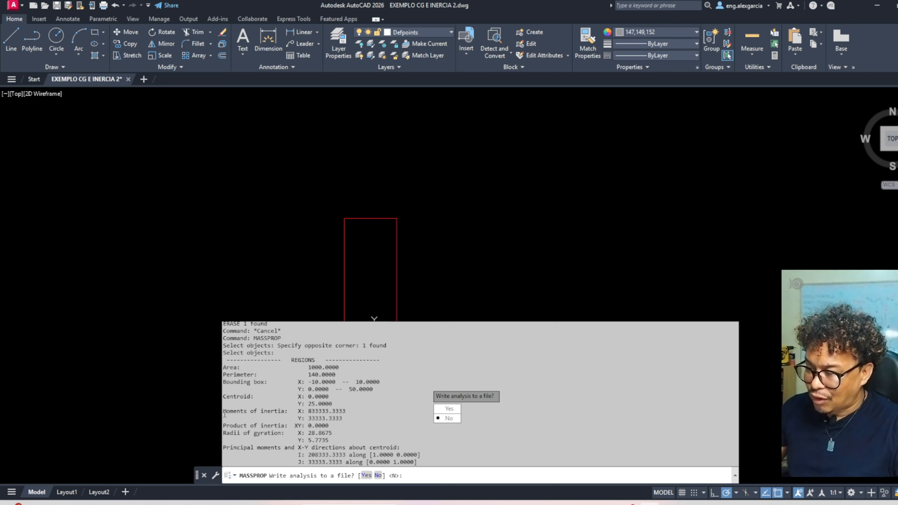
# Examine the moments of inertia for the base-aligned position, and cancel the analysis without writing a file.
pyautogui.moveTo(225, 413); pyautogui.dragTo(350, 421)
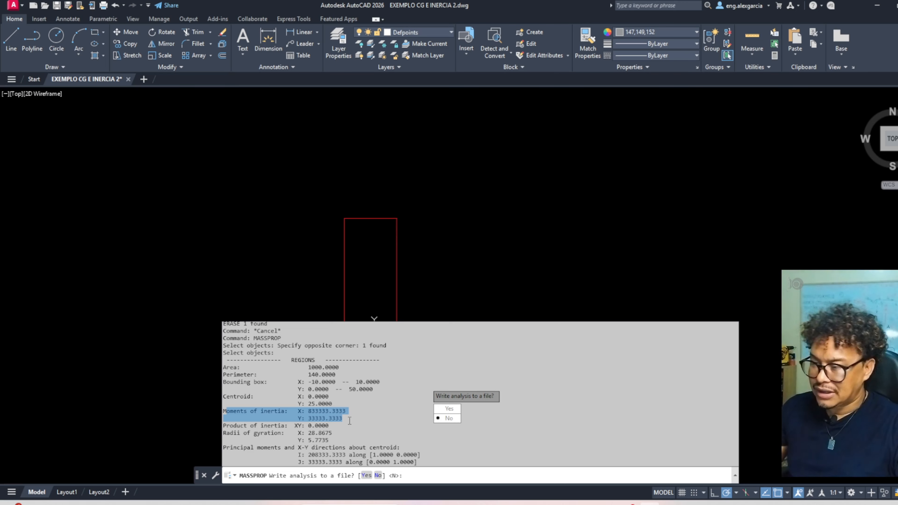
pyautogui.click(443, 288)
pyautogui.press('Escape')
pyautogui.press('Escape')
pyautogui.click(425, 269)
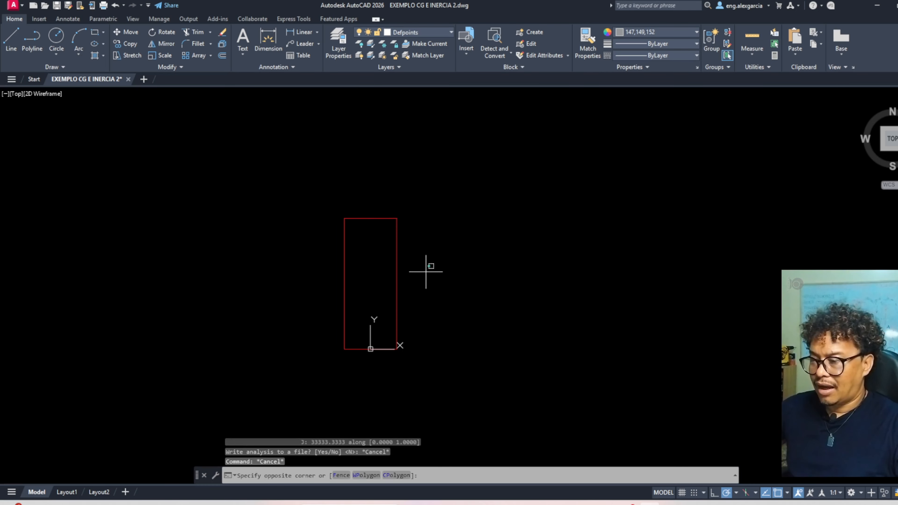
pyautogui.click(424, 268)
pyautogui.press('Escape')
# Move the region from the midpoint of its right edge to the coordinate origin.
pyautogui.click(420, 301)
pyautogui.click(367, 266)
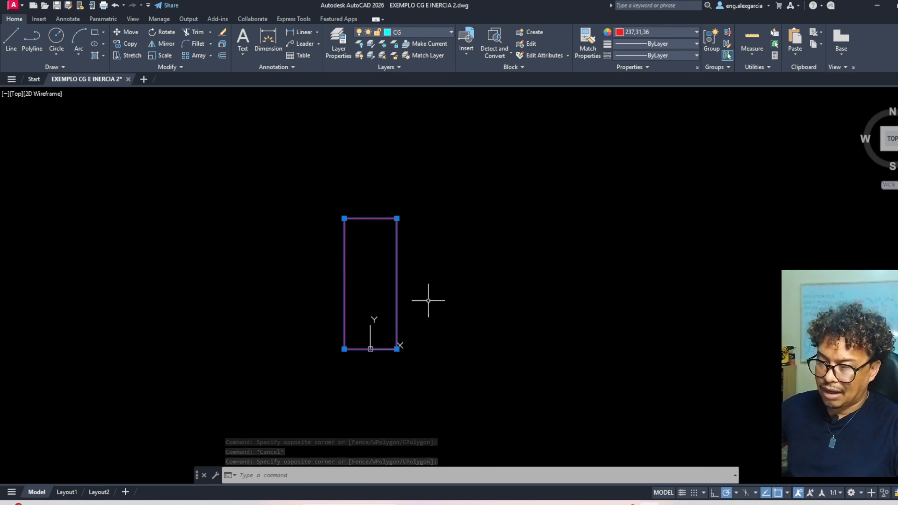
pyautogui.click(434, 292)
pyautogui.click(377, 256)
pyautogui.write('M')
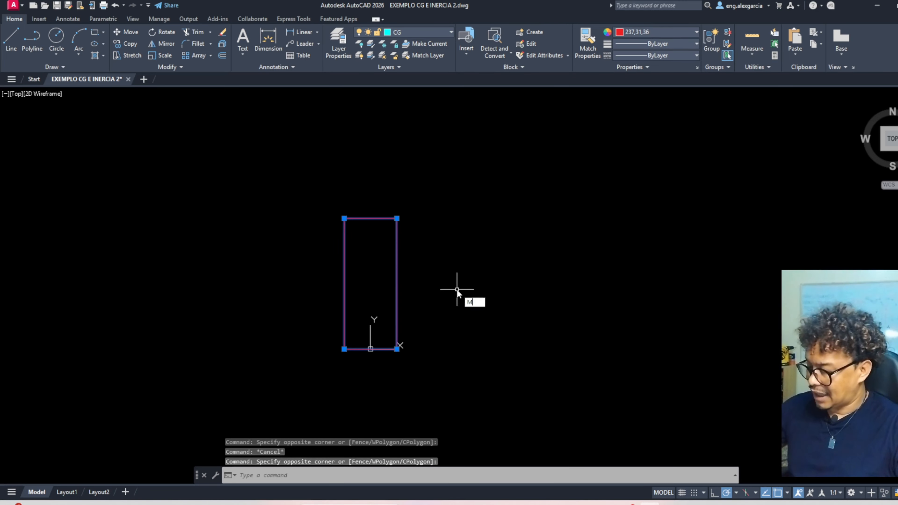
pyautogui.press('Return')
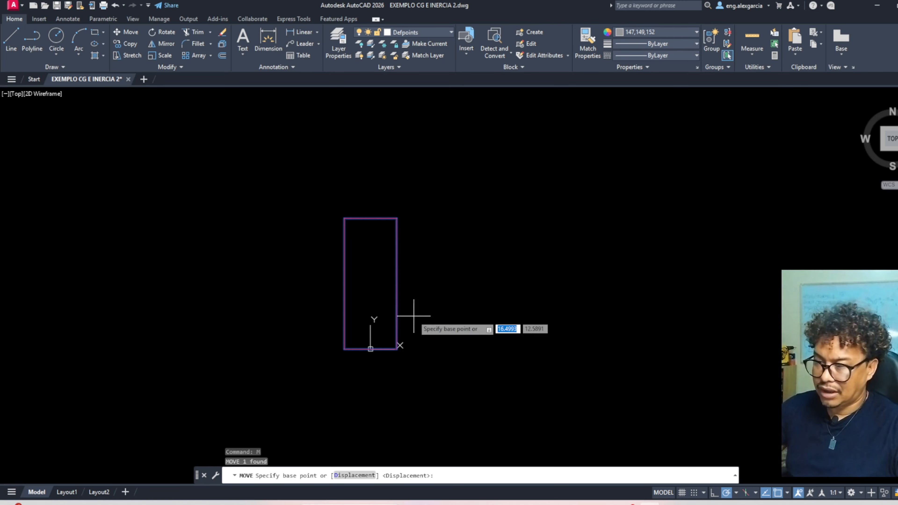
pyautogui.click(397, 283)
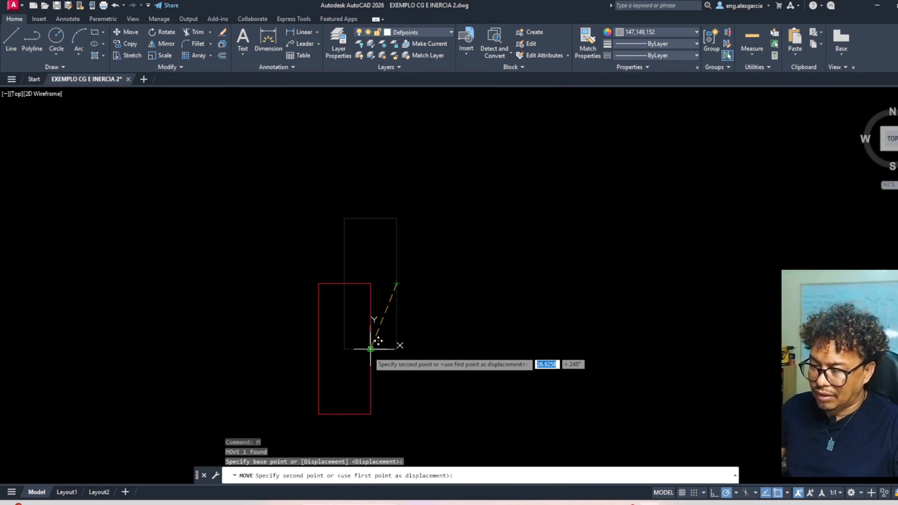
pyautogui.click(371, 347)
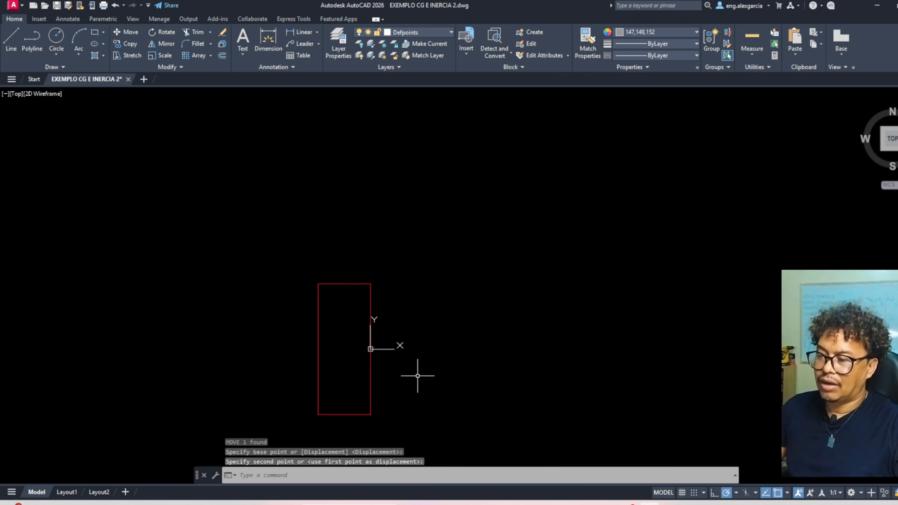
# Run the mass properties analysis (MASSPROP) on the region whose right-edge midpoint sits at the origin, without writing the analysis to a file.
pyautogui.moveTo(402, 354); pyautogui.dragTo(445, 285, button='middle')
pyautogui.scroll(2, 414, 276)
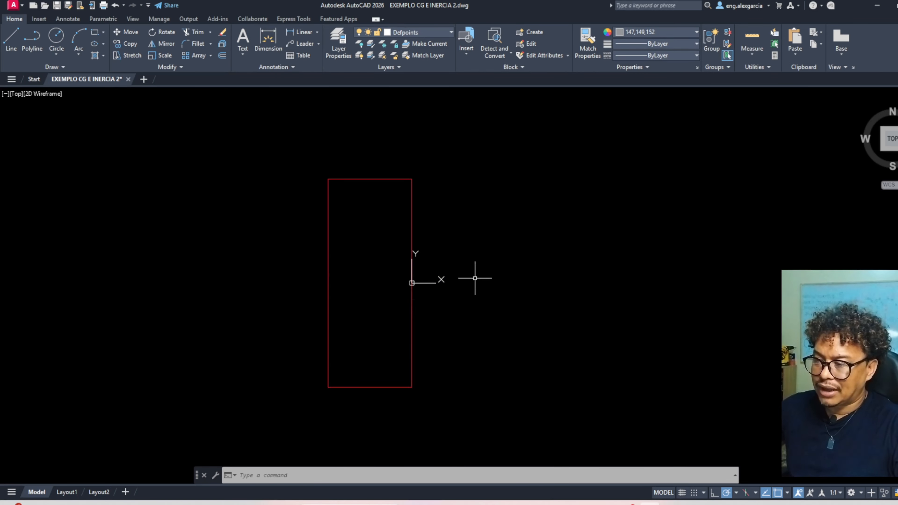
pyautogui.press('Escape')
pyautogui.press('Escape')
pyautogui.press('Escape')
pyautogui.write('MASSPROP')
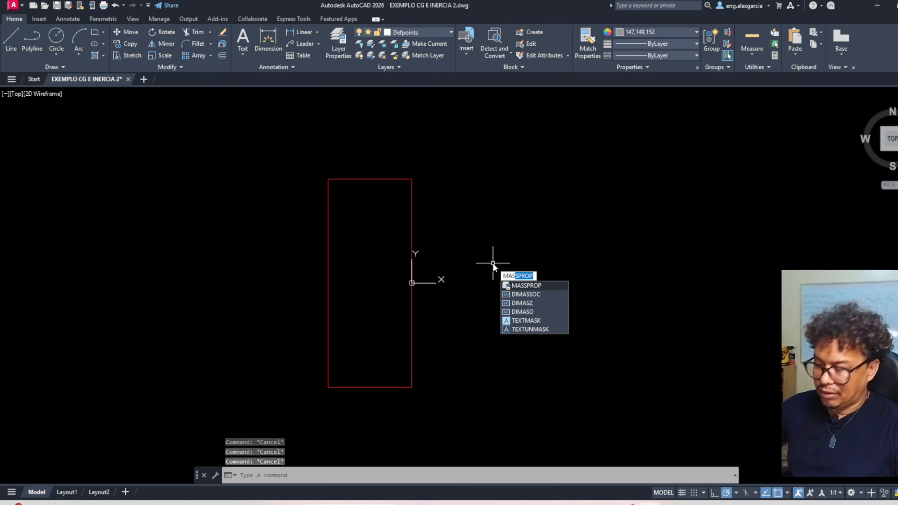
pyautogui.press('Return')
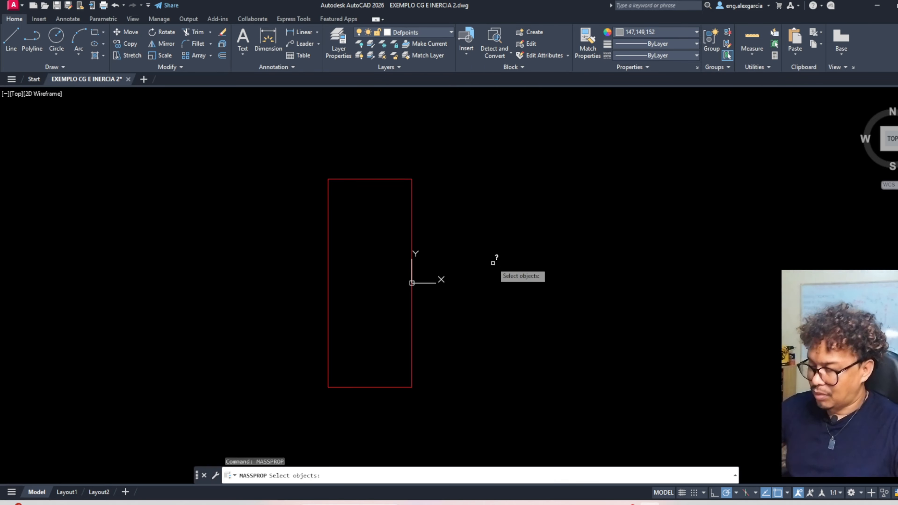
pyautogui.click(297, 152)
pyautogui.click(462, 418)
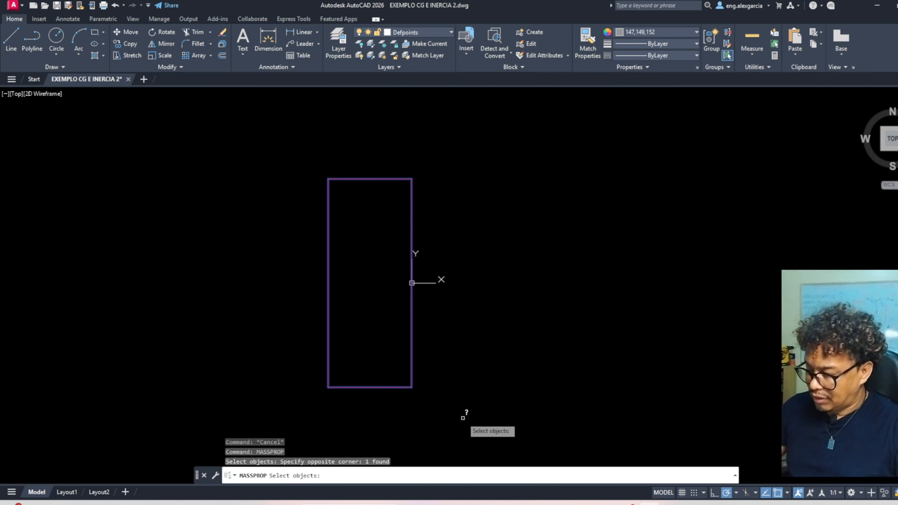
pyautogui.press('Return')
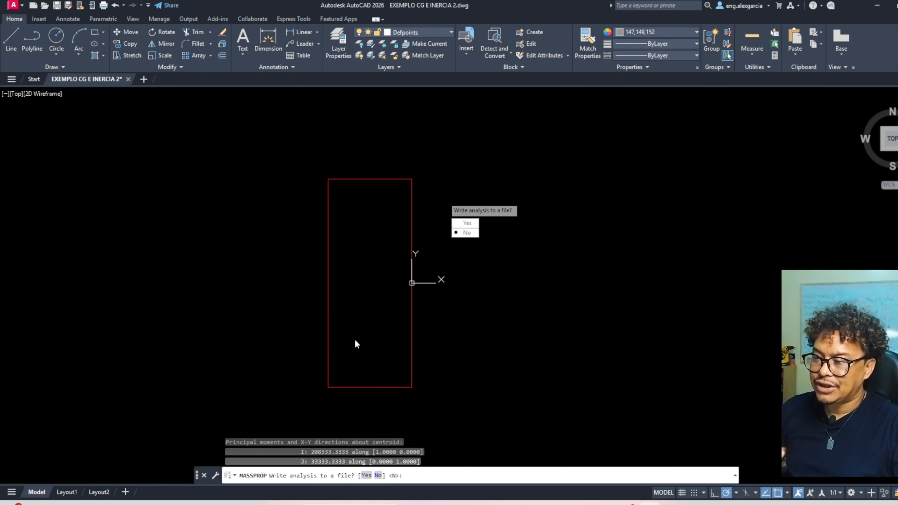
pyautogui.press('Escape')
pyautogui.press('Escape')
pyautogui.press('Escape')
pyautogui.press('Escape')
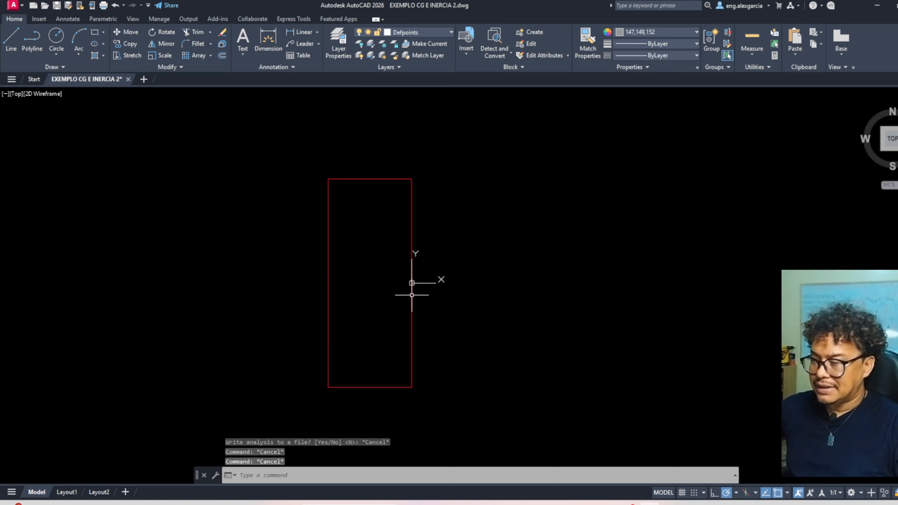